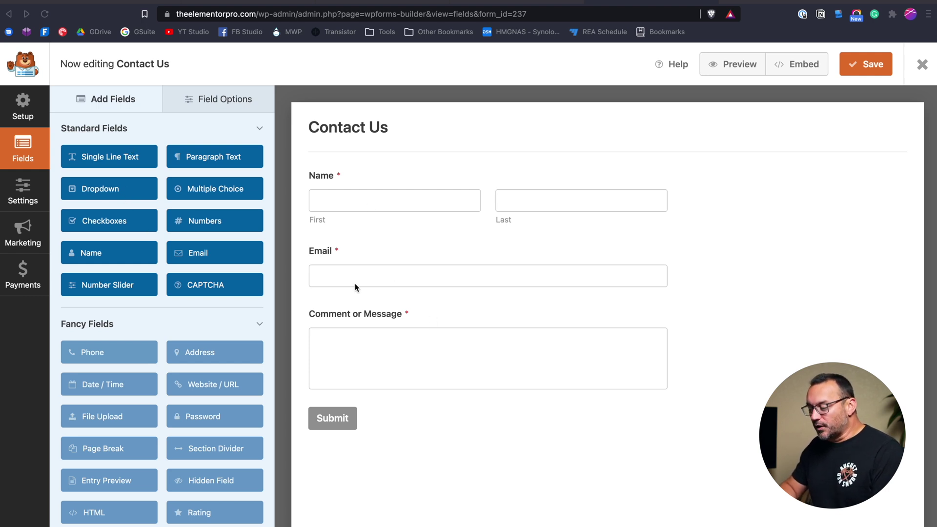
Save the Contact Us form in the WPForms builder and return to the Forms Overview
{"action": "scroll", "coordinate": [189, 365], "scroll_direction": "down", "scroll_amount": 5}
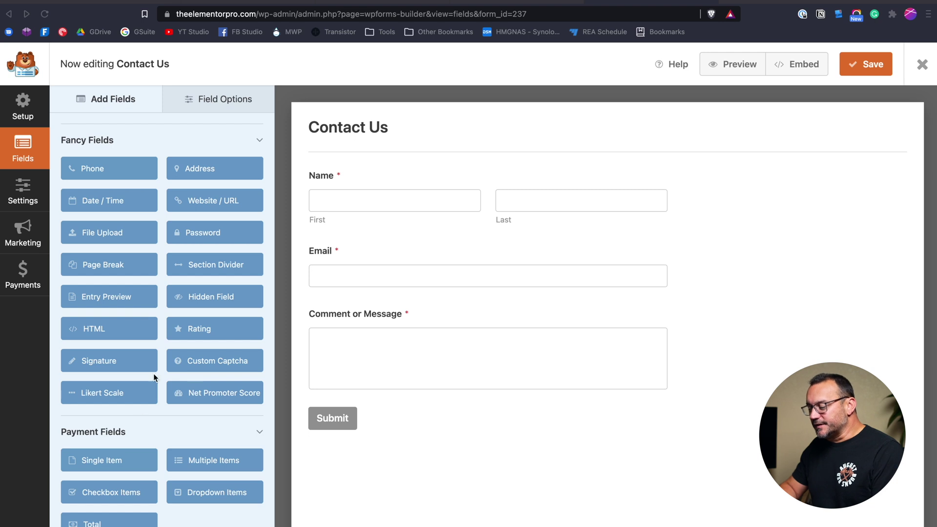
{"action": "scroll", "coordinate": [154, 376], "scroll_direction": "up", "scroll_amount": 5}
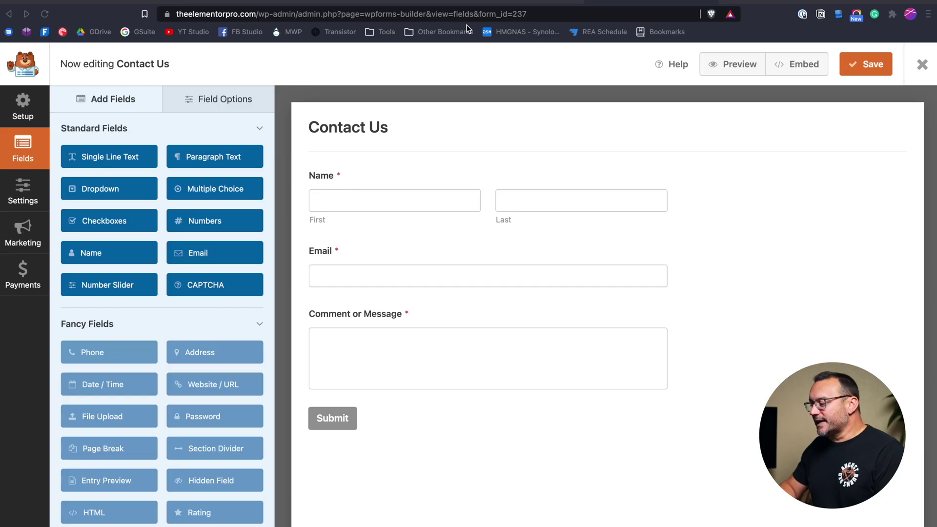
{"action": "left_click", "coordinate": [855, 62]}
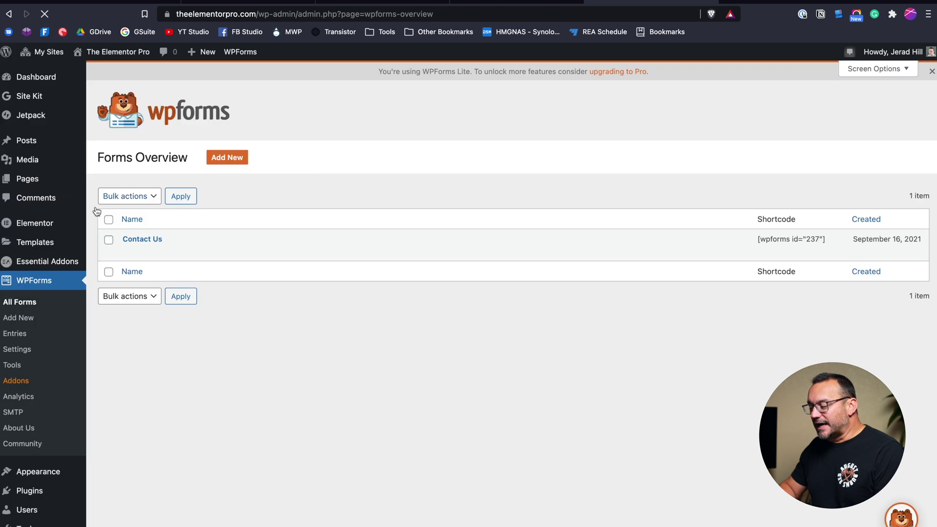
Start a new form and browse its templates, then exit to All Forms and go to Pages
{"action": "left_click", "coordinate": [238, 162]}
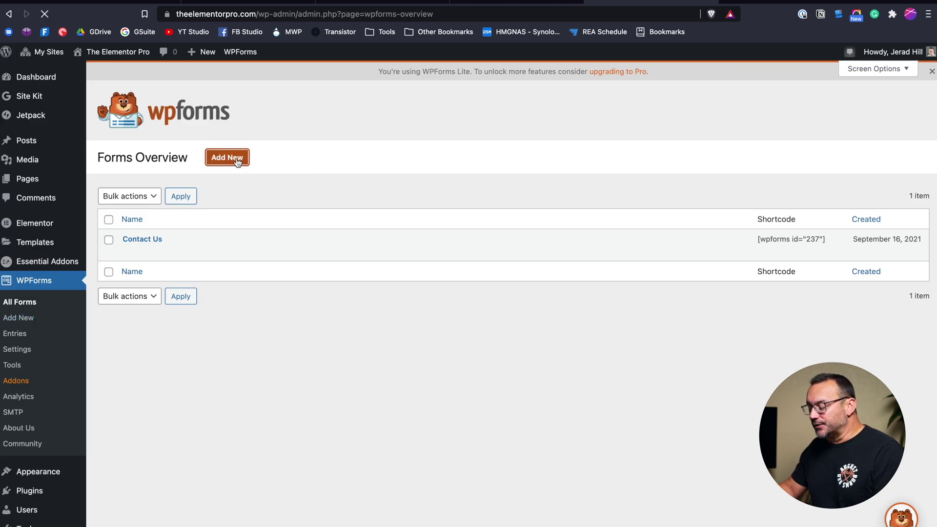
{"action": "scroll", "coordinate": [373, 280], "scroll_direction": "down", "scroll_amount": 10}
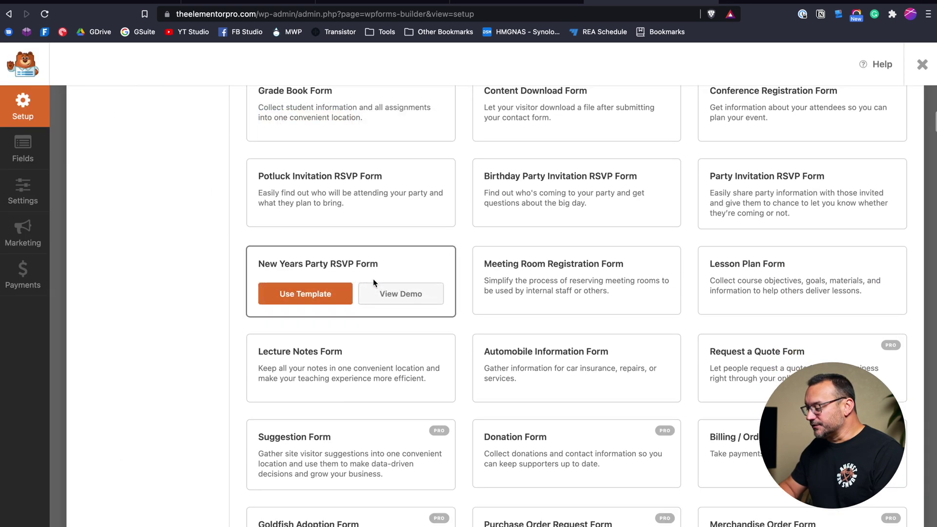
{"action": "scroll", "coordinate": [373, 283], "scroll_direction": "down", "scroll_amount": 5}
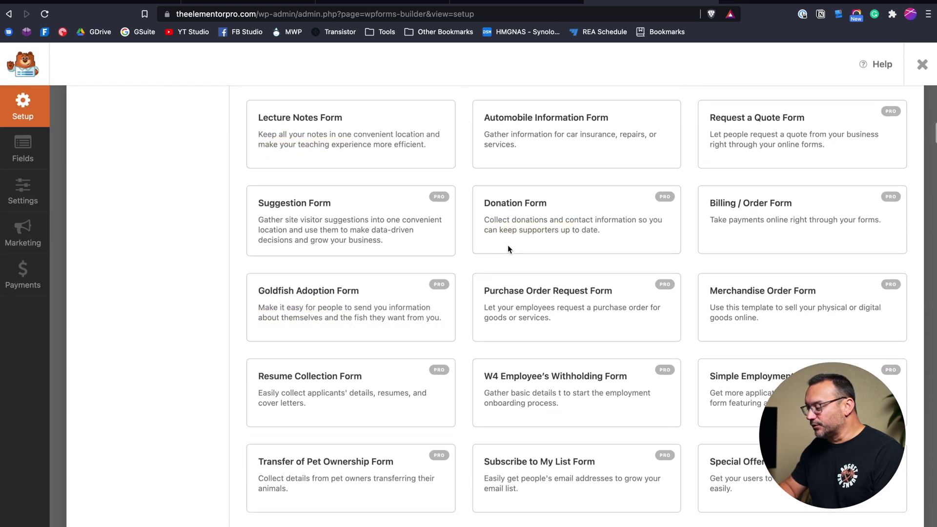
{"action": "scroll", "coordinate": [507, 245], "scroll_direction": "up", "scroll_amount": 15}
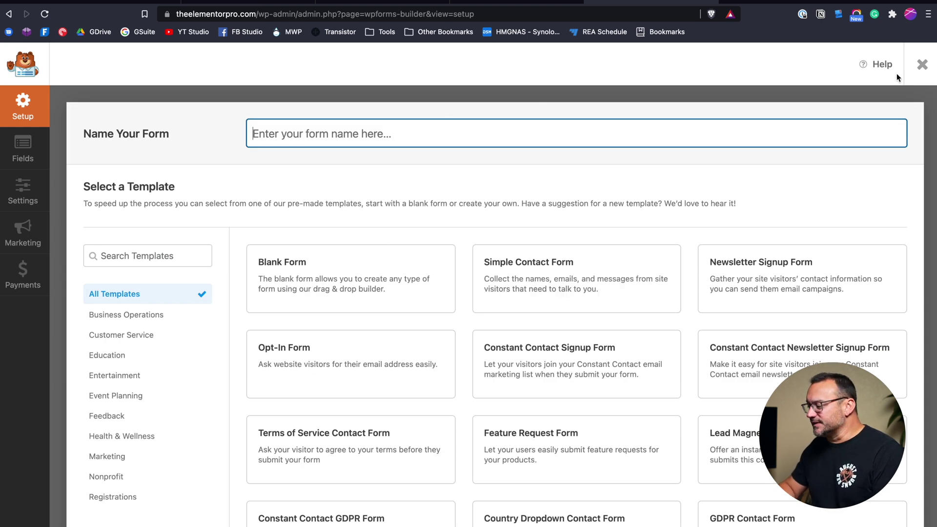
{"action": "left_click", "coordinate": [921, 67]}
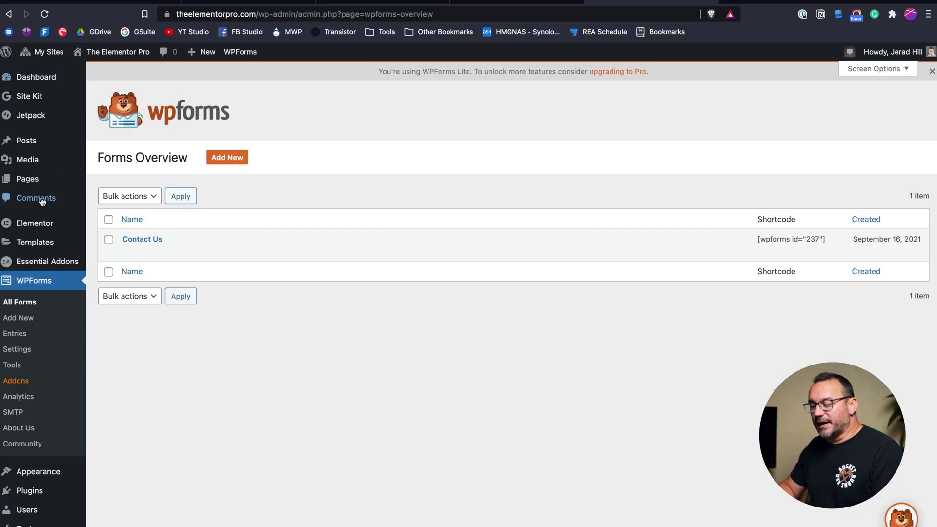
{"action": "left_click", "coordinate": [35, 184]}
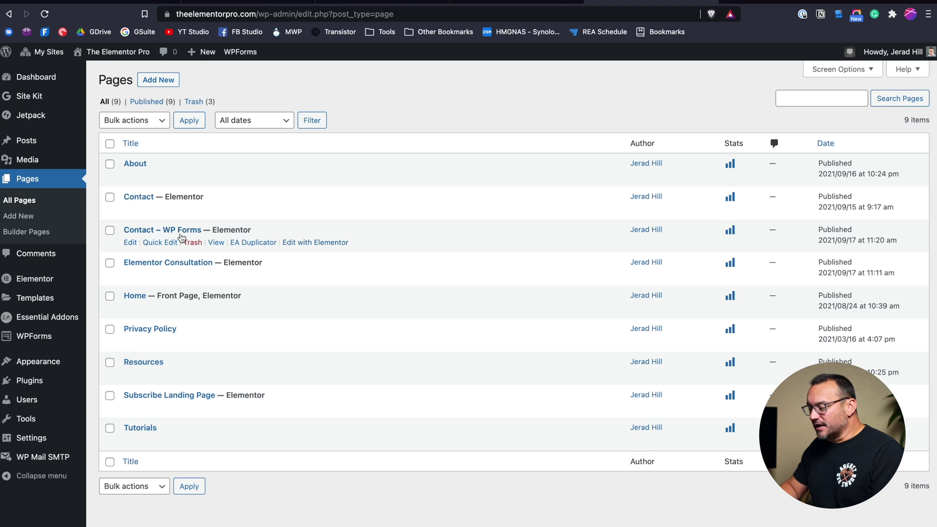
Edit the 'Contact – WP Forms' page with Elementor and start a widget search
{"action": "left_click", "coordinate": [300, 243]}
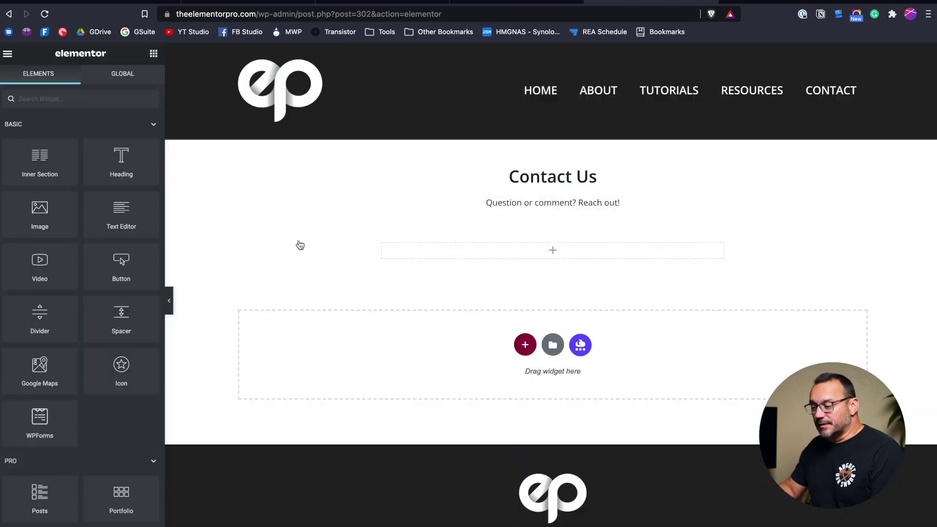
{"action": "left_click", "coordinate": [58, 99]}
Search 'wp', drop a WPForms widget below the intro text and select the Contact Us form
{"action": "type", "text": "wp"}
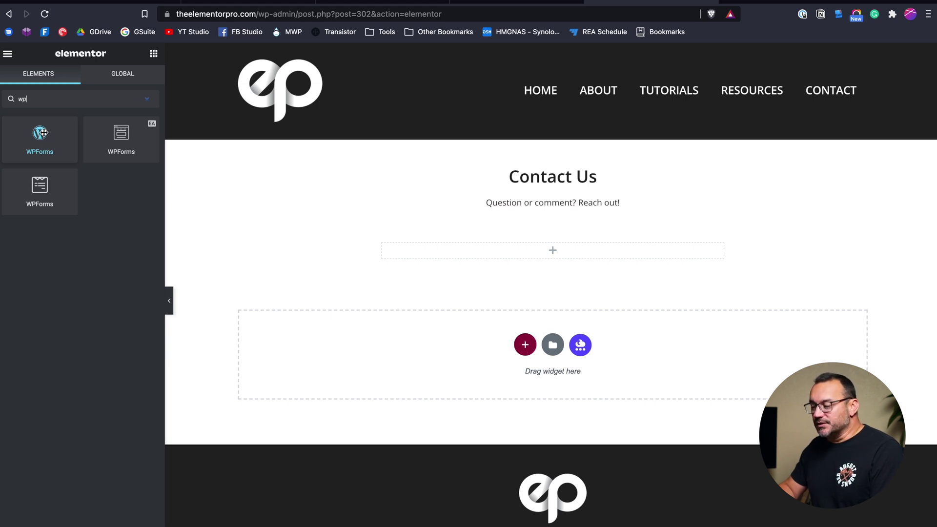
{"action": "left_click_drag", "start_coordinate": [37, 136], "coordinate": [560, 251]}
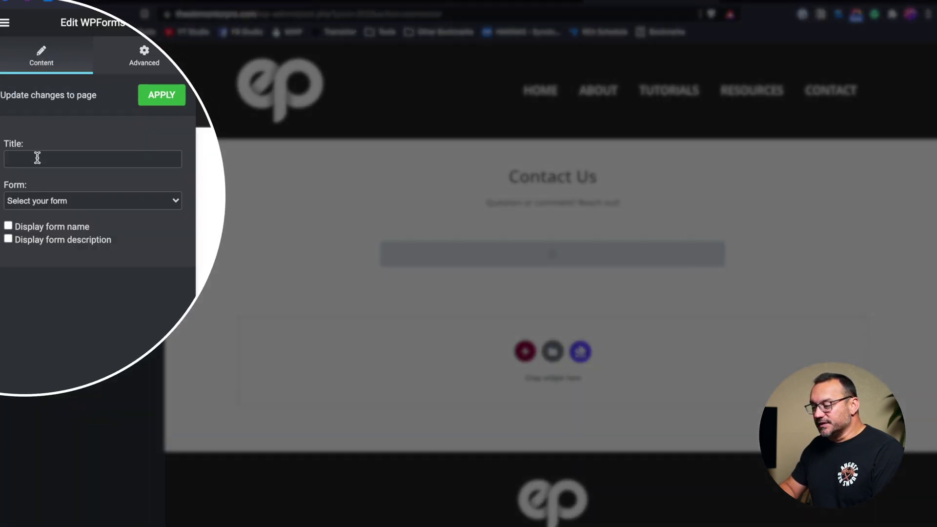
{"action": "left_click", "coordinate": [40, 198]}
{"action": "left_click", "coordinate": [38, 214]}
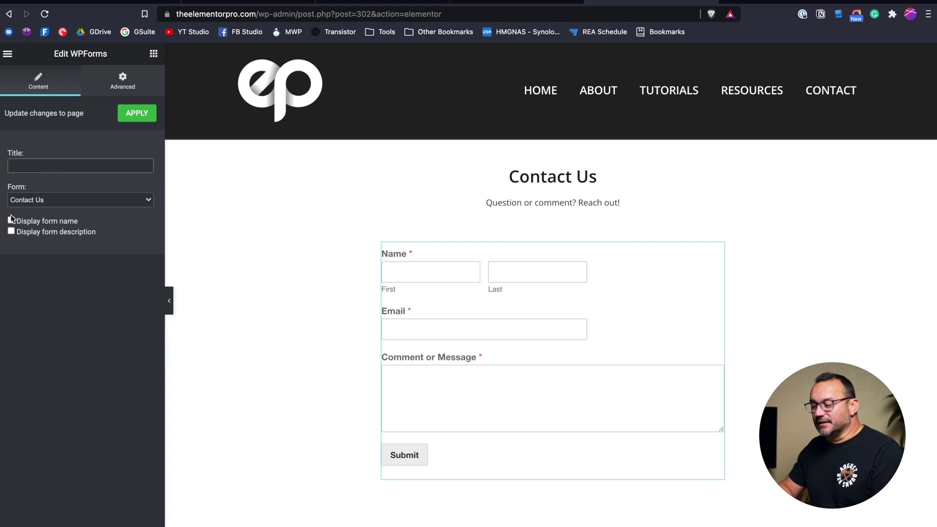
Leave the form name and description hidden and apply the widget changes
{"action": "left_click", "coordinate": [11, 221]}
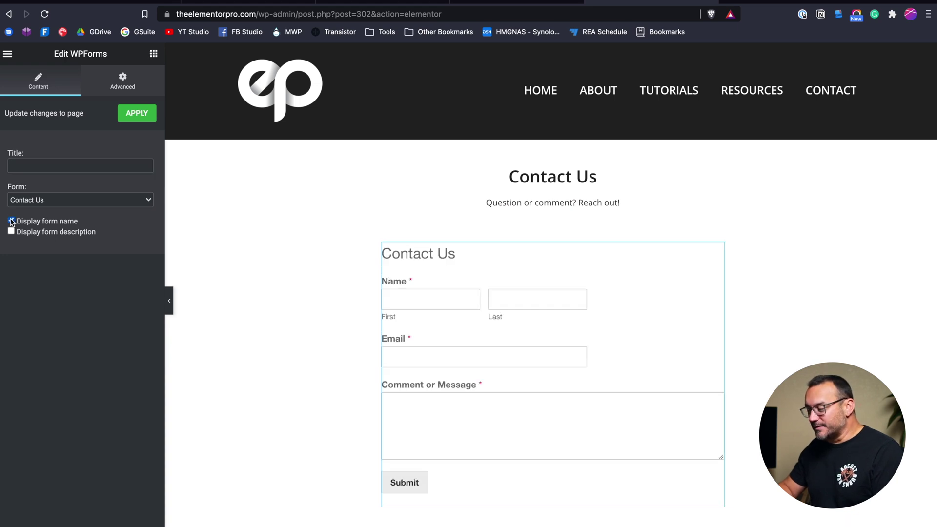
{"action": "left_click", "coordinate": [11, 232]}
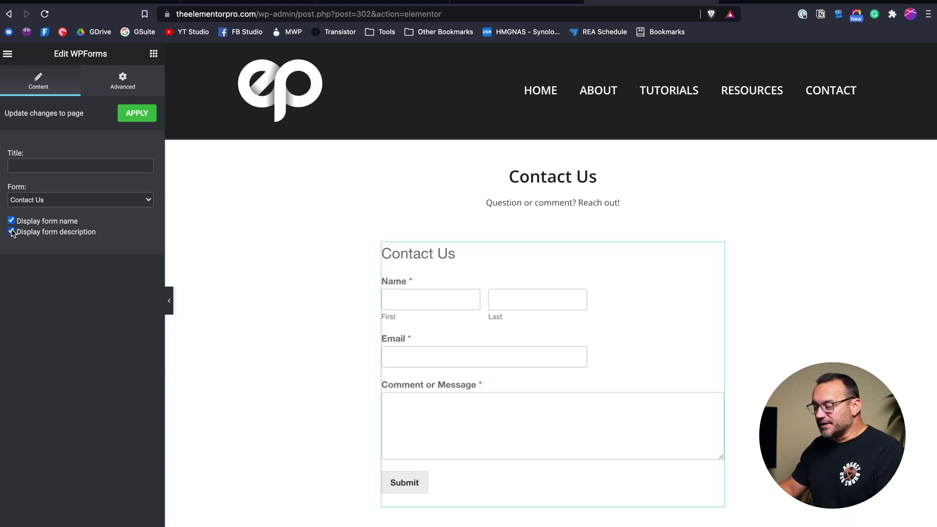
{"action": "left_click", "coordinate": [11, 232]}
{"action": "left_click", "coordinate": [12, 220]}
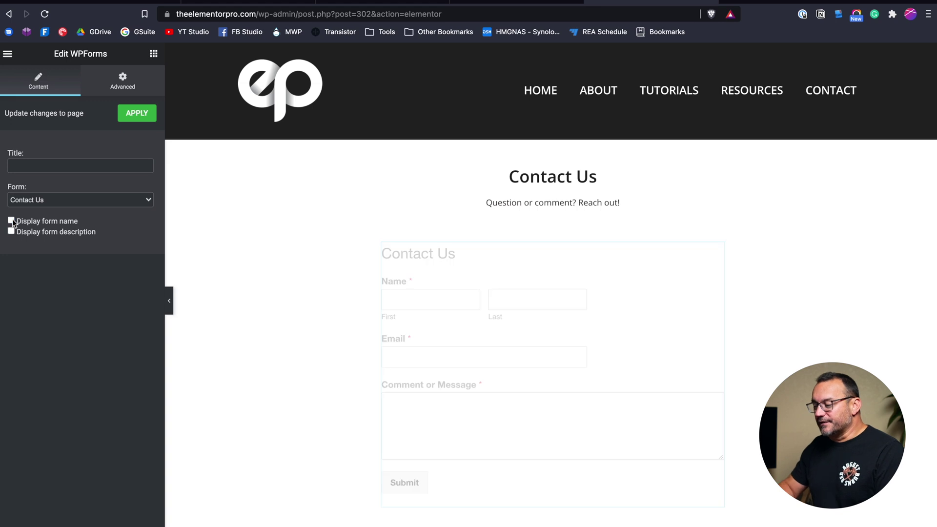
{"action": "left_click", "coordinate": [137, 116]}
Review the widget's layout settings, return to its form settings and bring up its context menu
{"action": "left_click", "coordinate": [132, 88]}
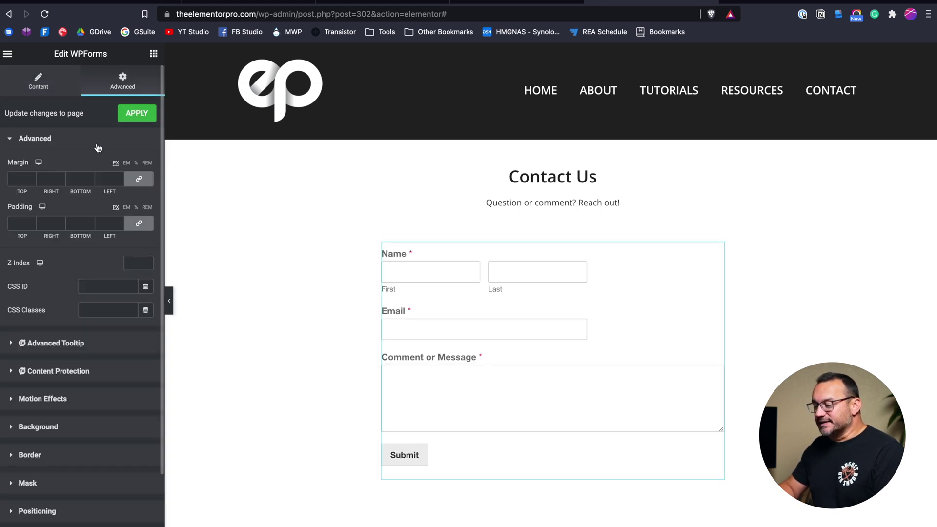
{"action": "scroll", "coordinate": [52, 291], "scroll_direction": "down", "scroll_amount": 1}
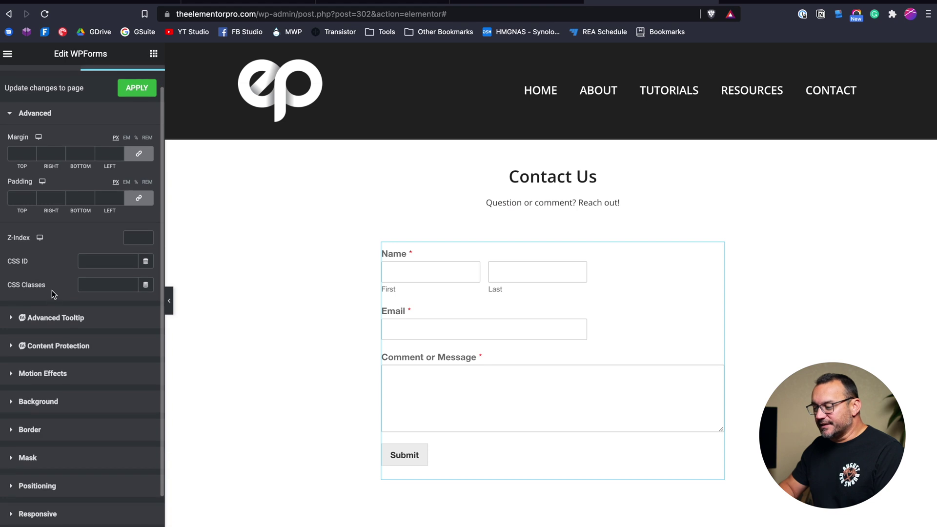
{"action": "scroll", "coordinate": [43, 203], "scroll_direction": "down", "scroll_amount": 2}
{"action": "scroll", "coordinate": [43, 200], "scroll_direction": "up", "scroll_amount": 3}
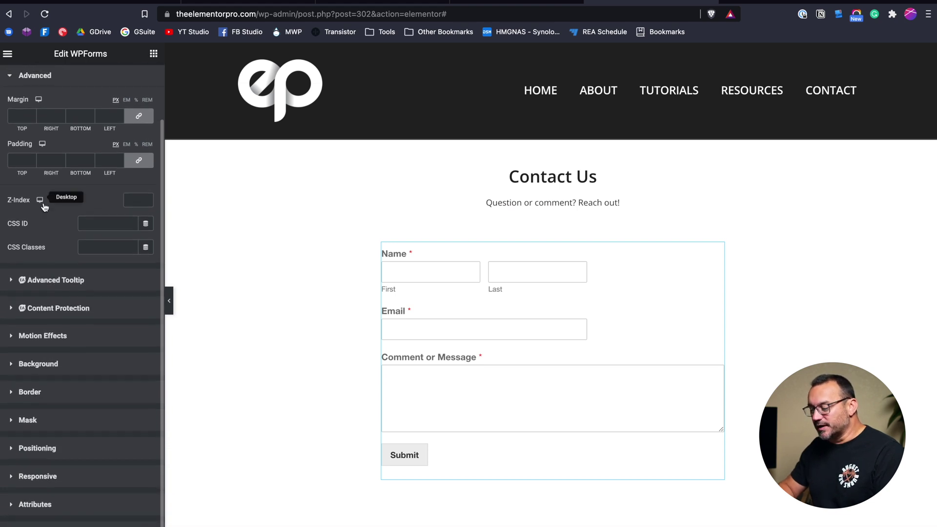
{"action": "left_click", "coordinate": [45, 87]}
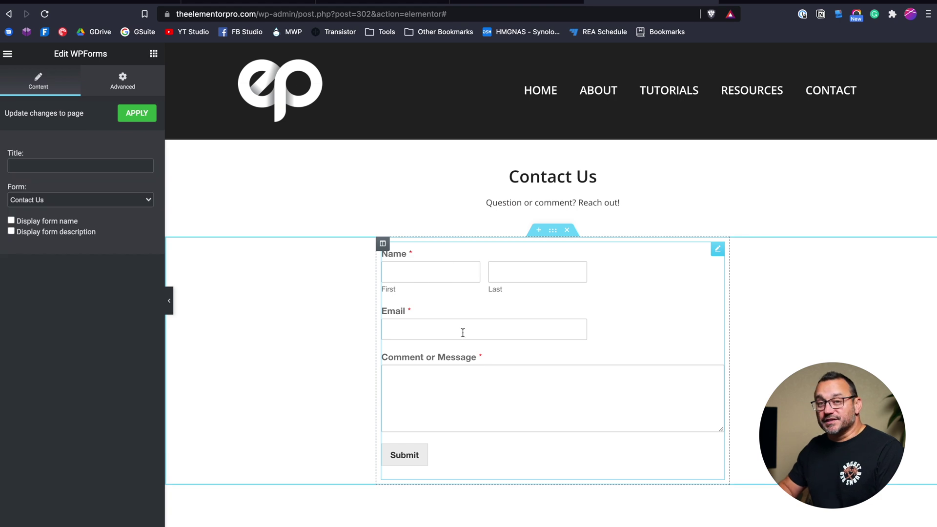
{"action": "right_click", "coordinate": [507, 313]}
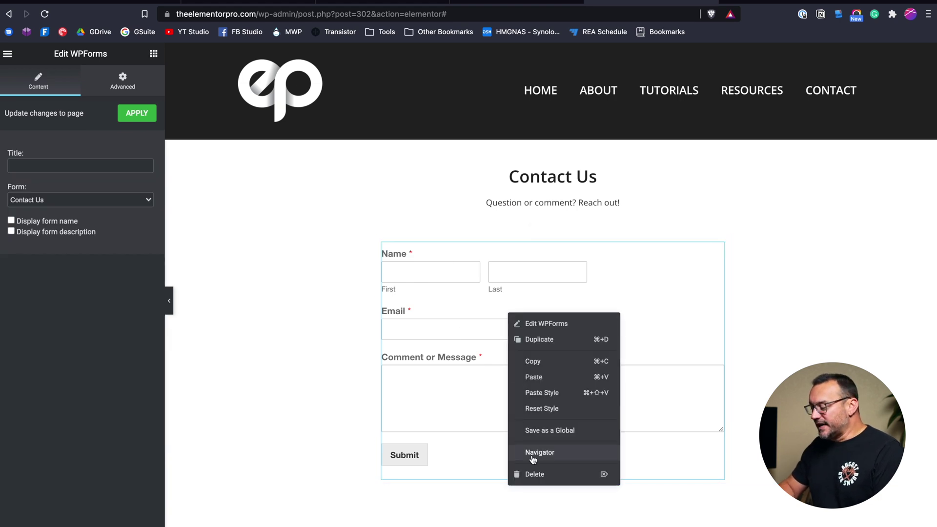
Delete the form widget and drop in another WPForms widget set to the Contact Us form
{"action": "left_click", "coordinate": [531, 478]}
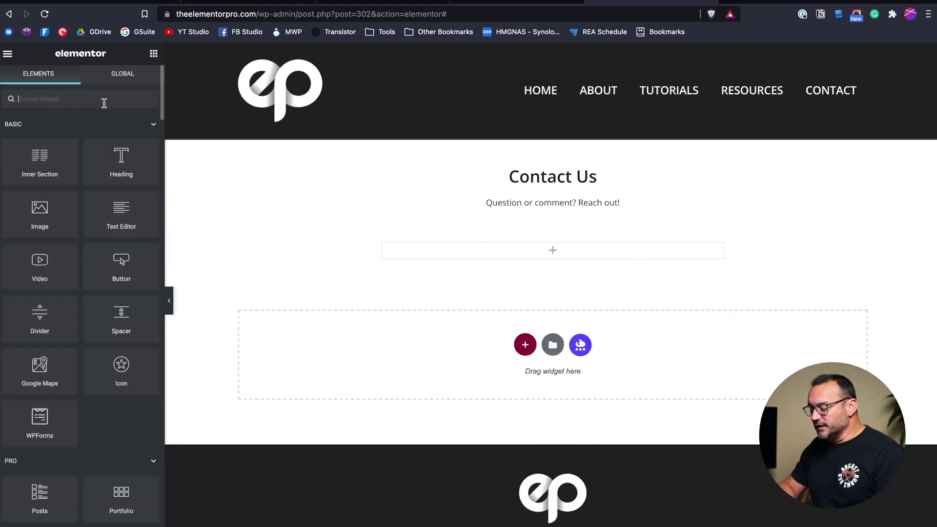
{"action": "type", "text": "wp"}
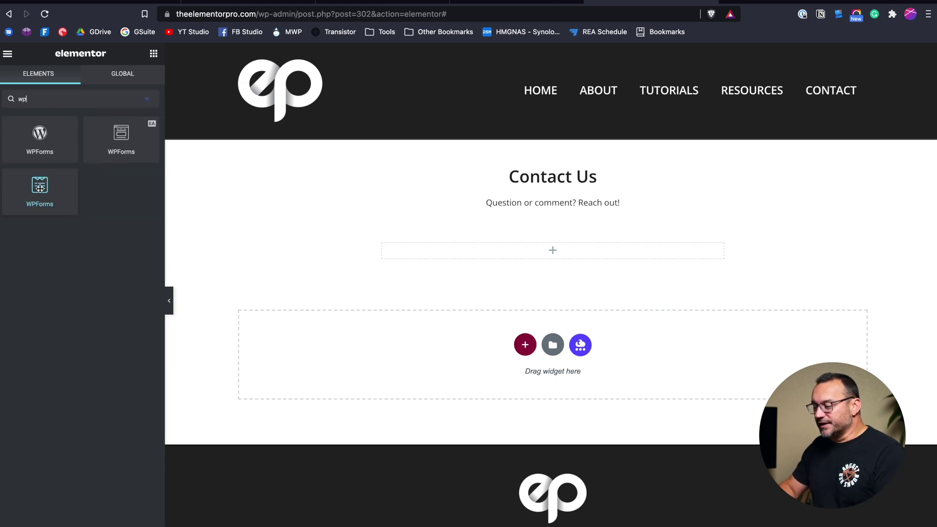
{"action": "left_click_drag", "start_coordinate": [42, 190], "coordinate": [536, 252]}
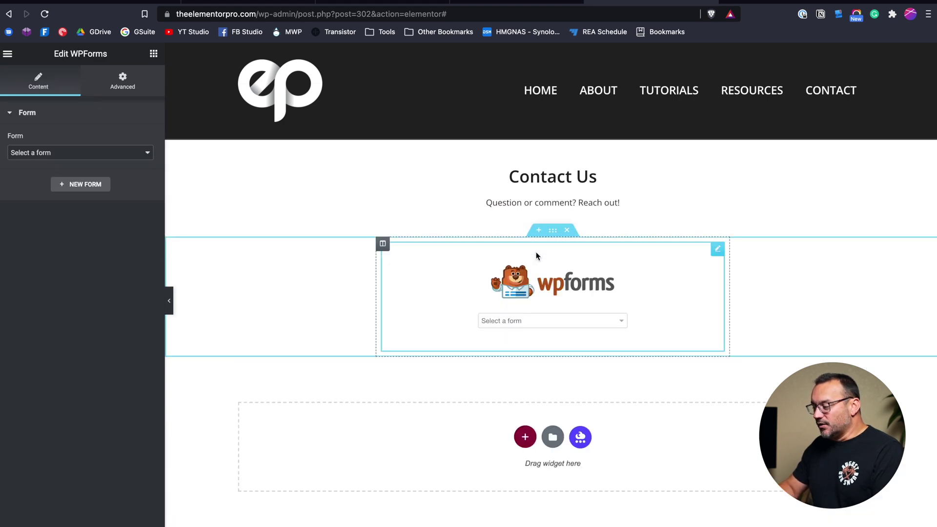
{"action": "left_click", "coordinate": [102, 155]}
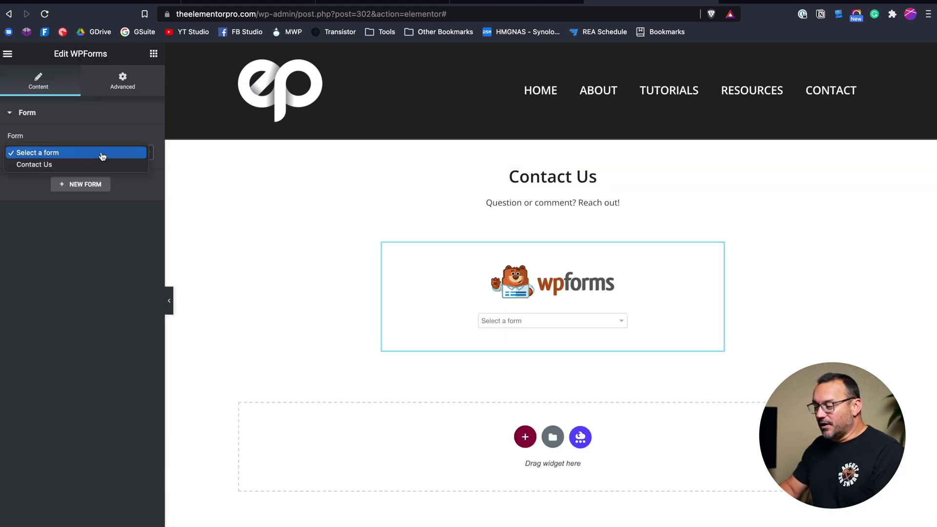
{"action": "left_click", "coordinate": [79, 166]}
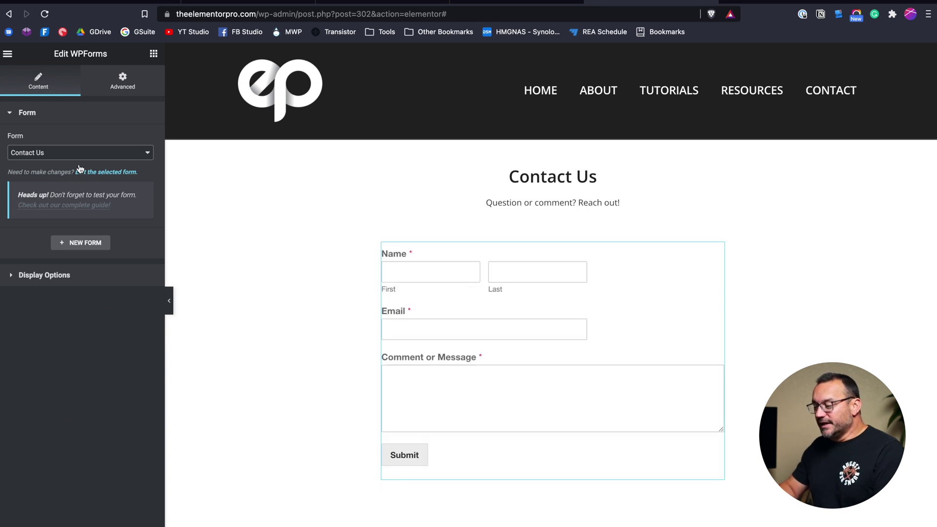
Review the name/description display options and layout settings, then bring up the widget's context menu
{"action": "scroll", "coordinate": [464, 316], "scroll_direction": "down", "scroll_amount": 2}
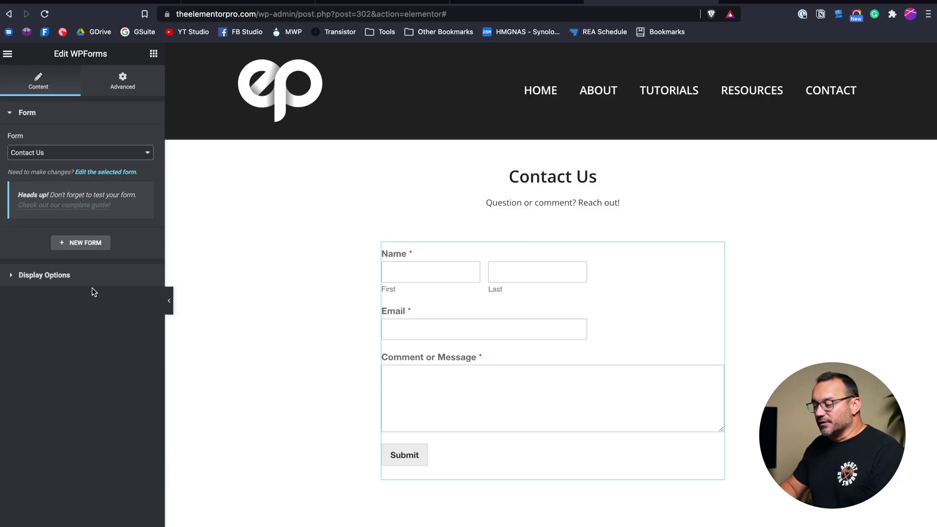
{"action": "left_click", "coordinate": [38, 276]}
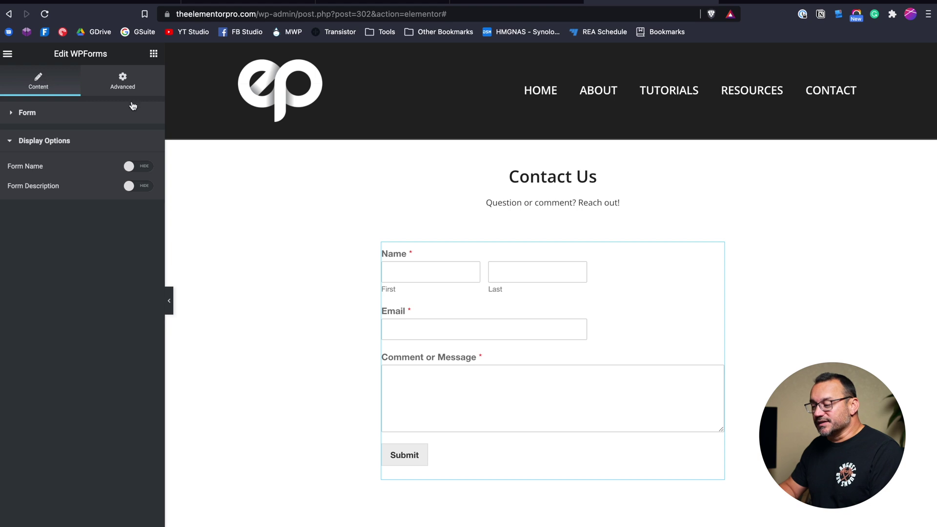
{"action": "left_click", "coordinate": [120, 77]}
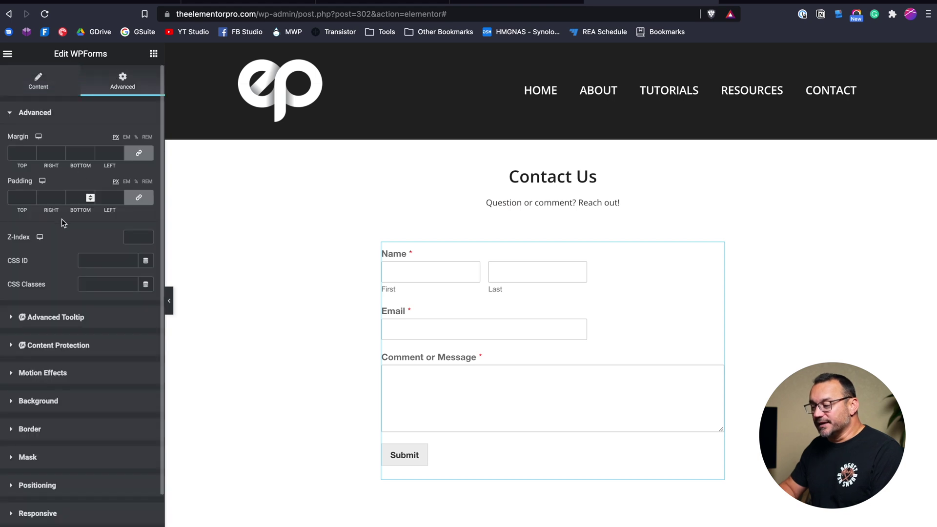
{"action": "left_click", "coordinate": [52, 80]}
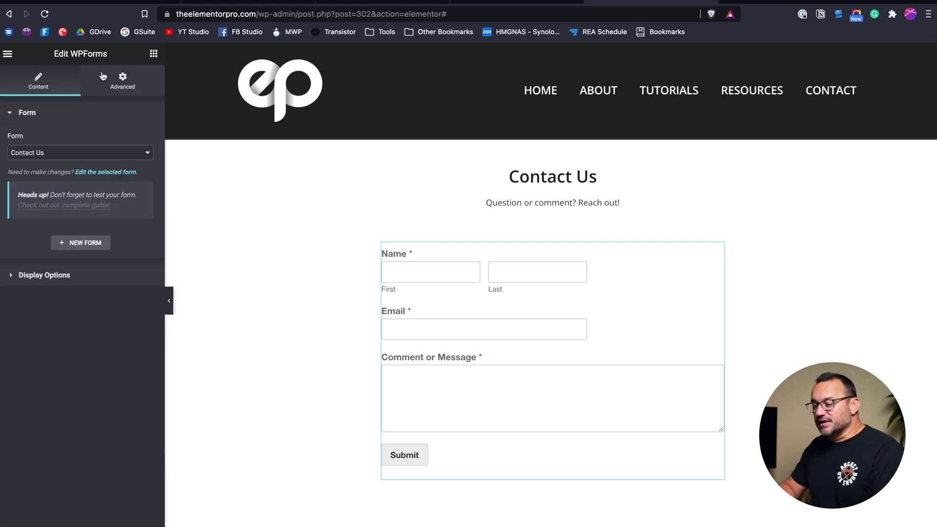
{"action": "right_click", "coordinate": [418, 300]}
Delete the old widget and drop the EA WPForms widget in, selecting the 'Contact Us' form
{"action": "left_click", "coordinate": [442, 459]}
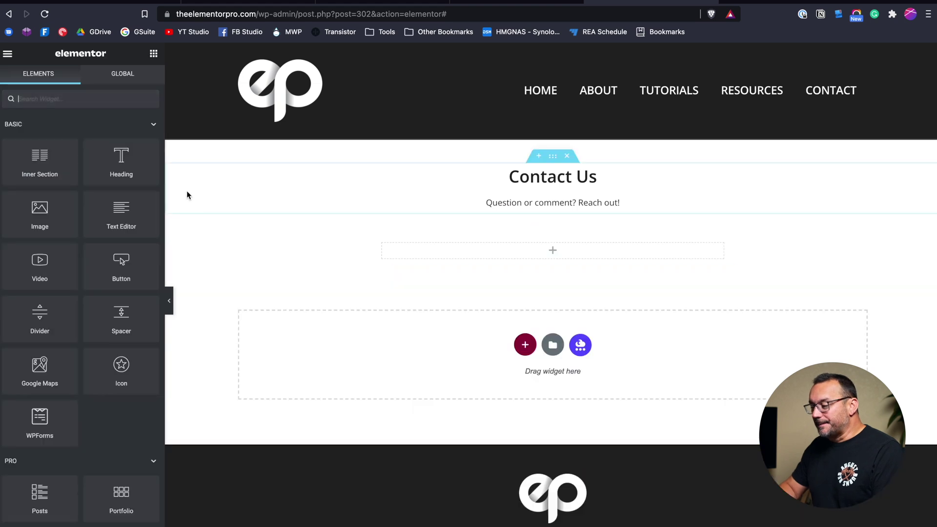
{"action": "type", "text": "wp"}
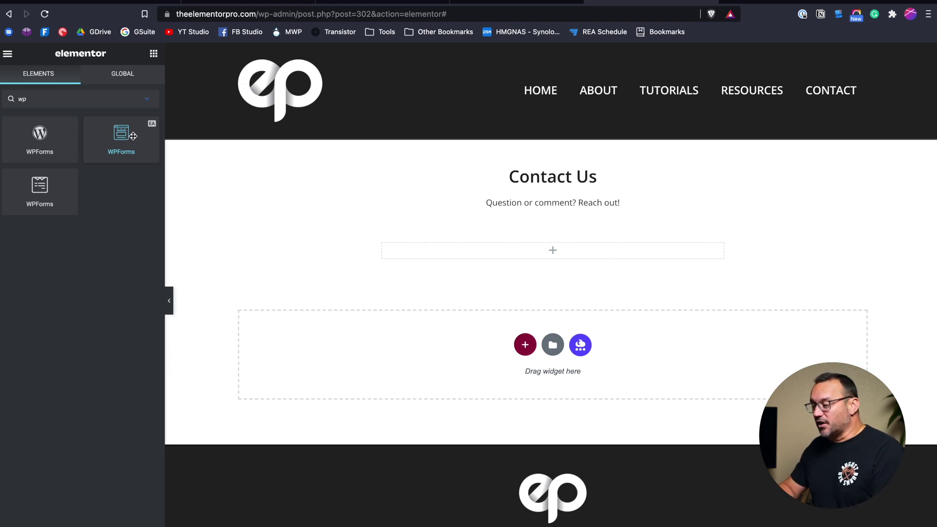
{"action": "left_click_drag", "start_coordinate": [133, 136], "coordinate": [512, 245]}
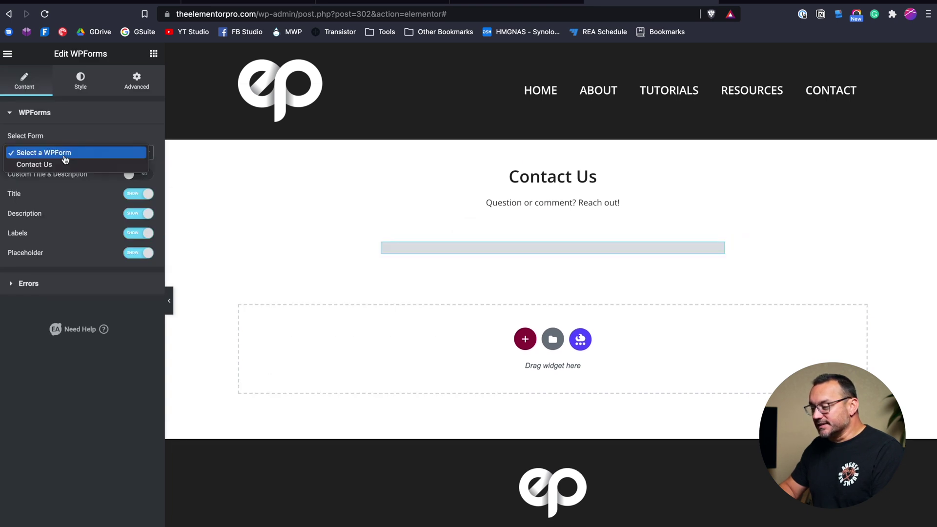
{"action": "left_click", "coordinate": [61, 165]}
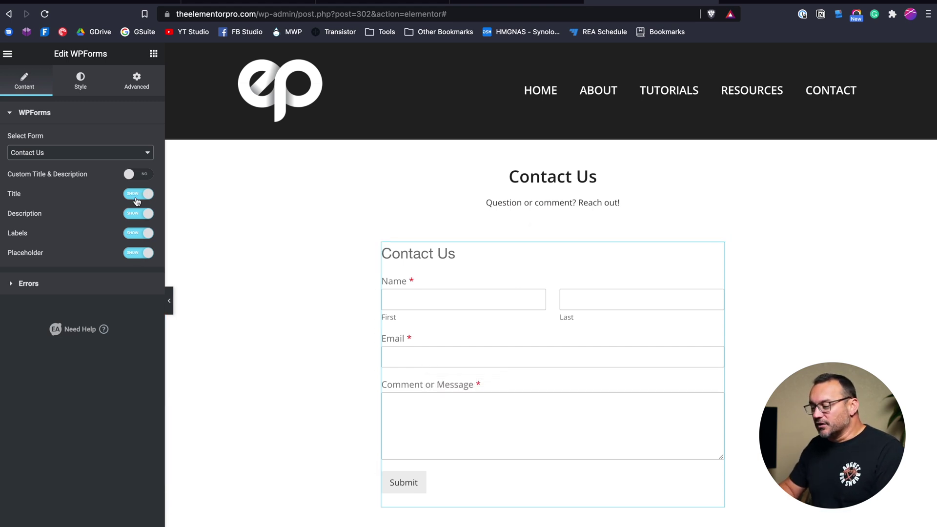
Keep Custom Title & Description off and set the form Title and Description to Hide
{"action": "left_click", "coordinate": [130, 175]}
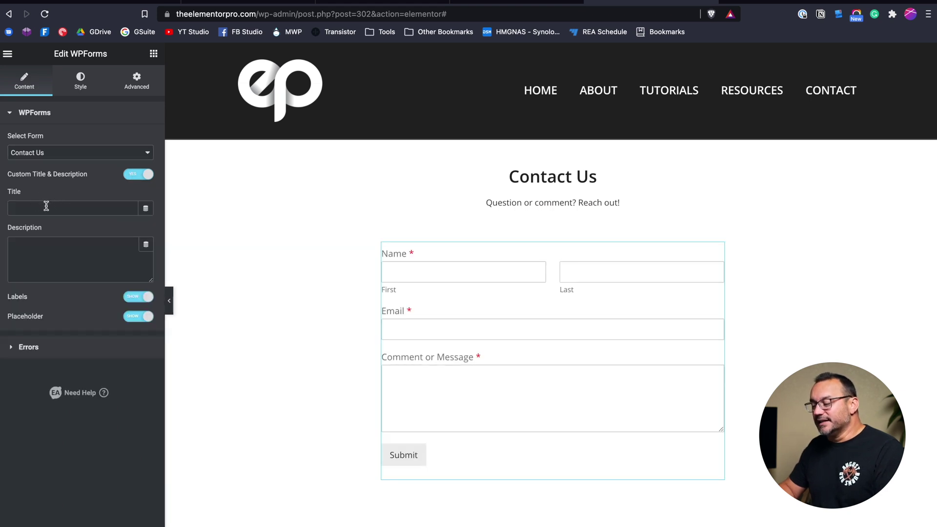
{"action": "left_click", "coordinate": [93, 207]}
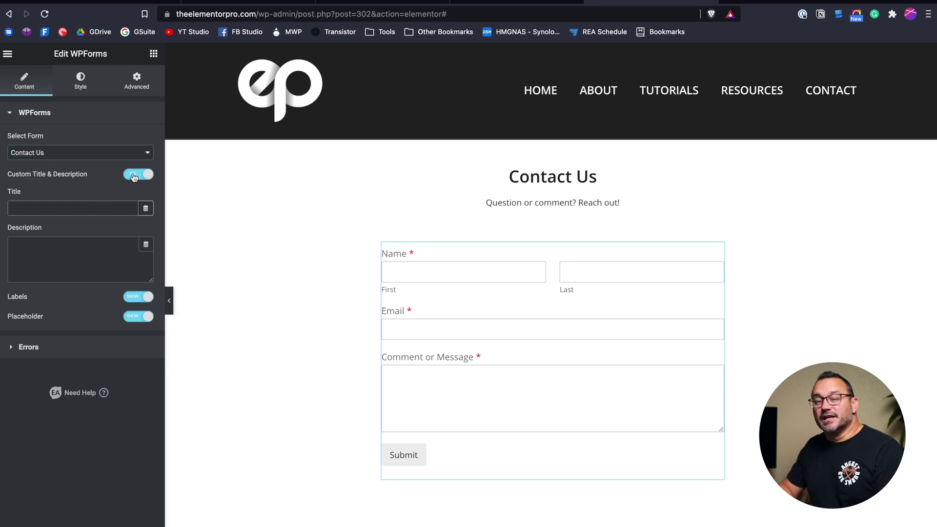
{"action": "left_click", "coordinate": [132, 174]}
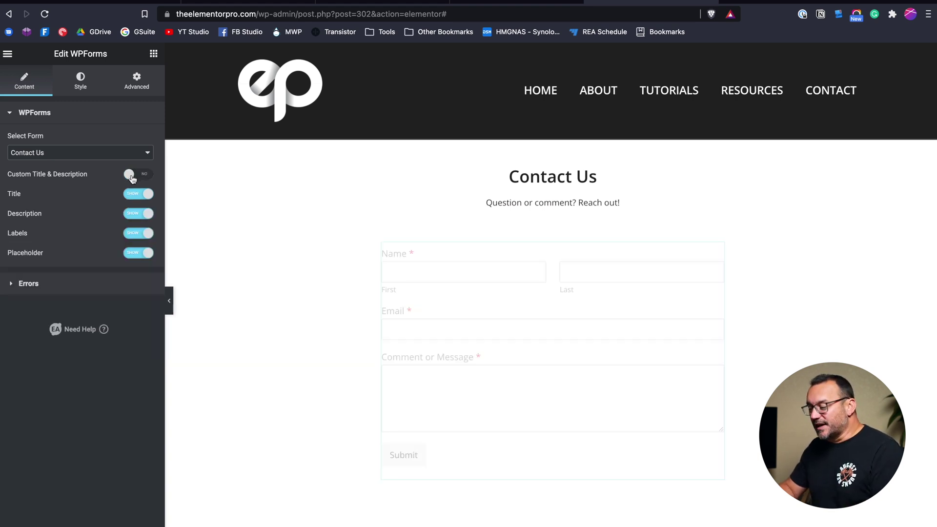
{"action": "left_click", "coordinate": [139, 194]}
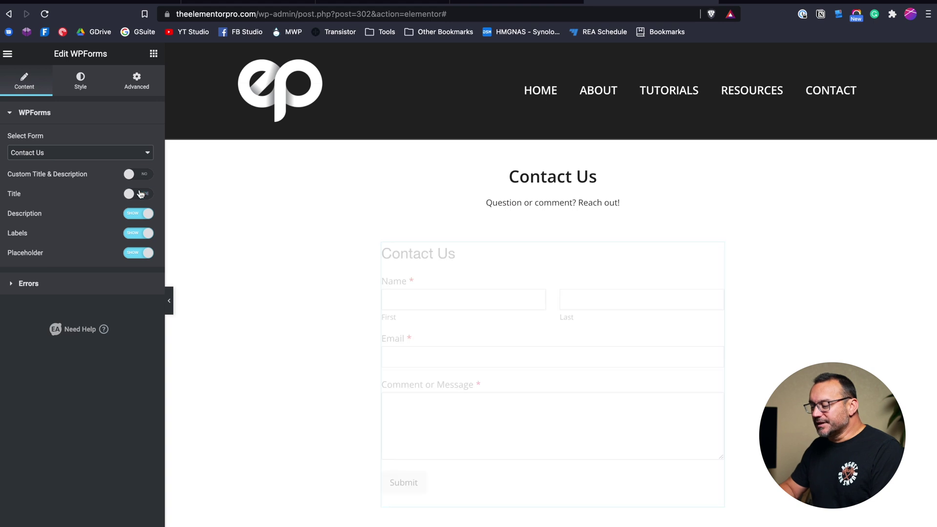
{"action": "left_click", "coordinate": [138, 216]}
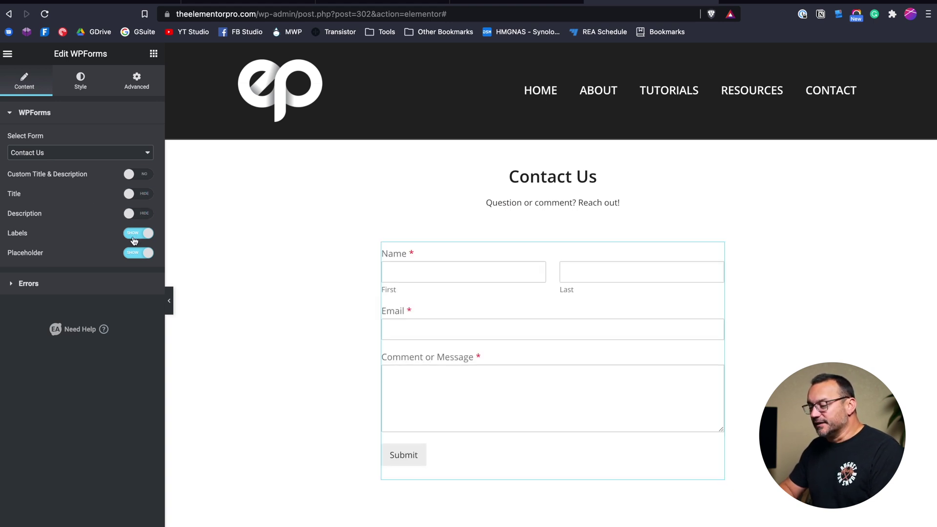
Try toggling the field Labels, leaving them set to Show
{"action": "left_click", "coordinate": [135, 236]}
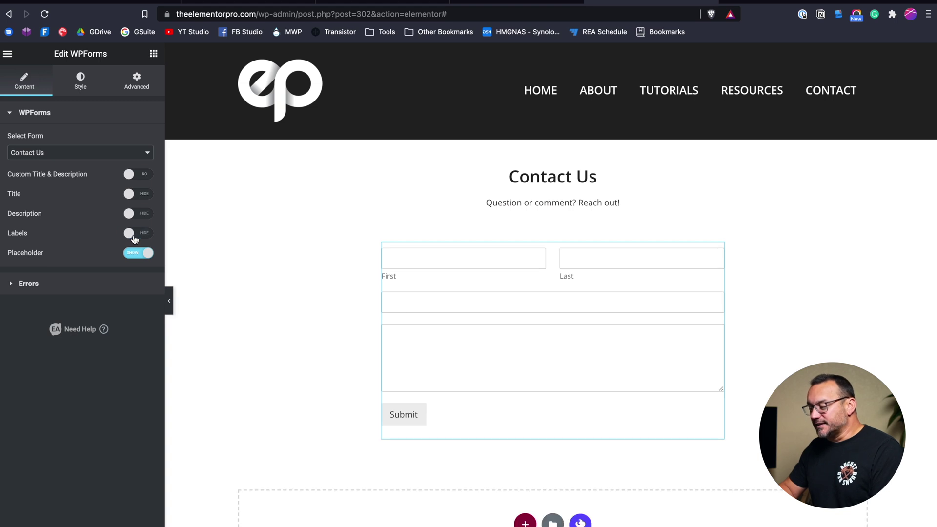
{"action": "left_click", "coordinate": [135, 238]}
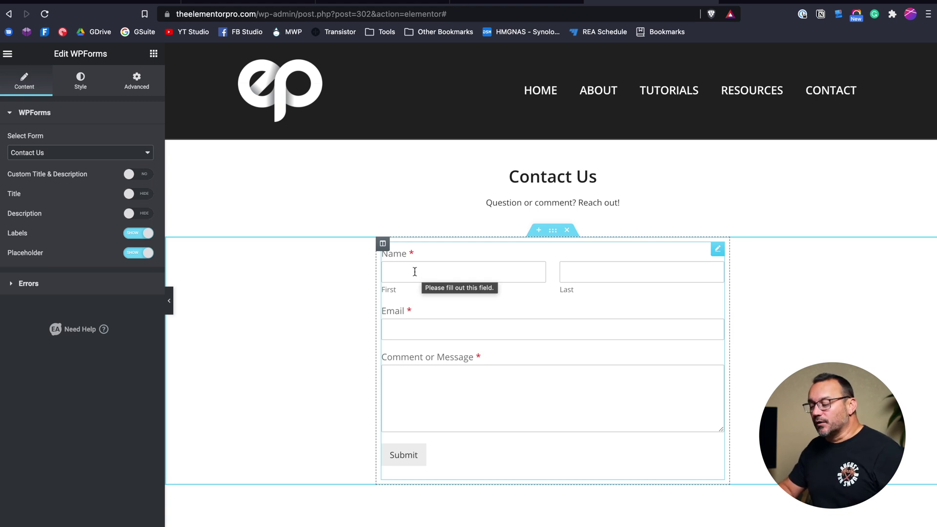
{"action": "left_click", "coordinate": [140, 235]}
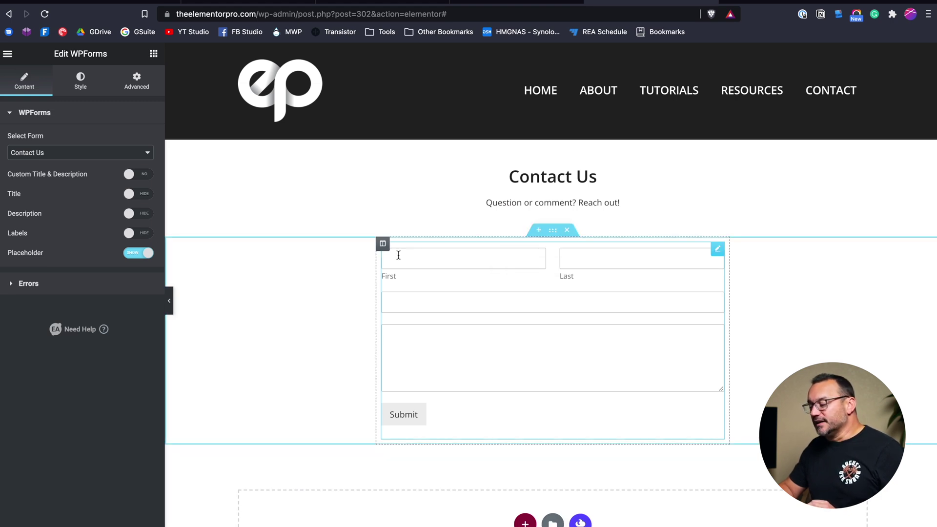
{"action": "left_click", "coordinate": [420, 259]}
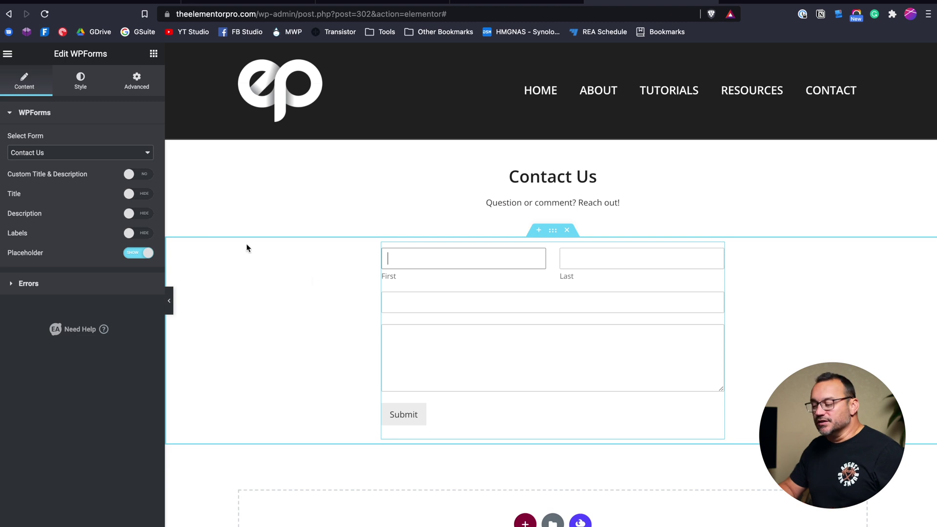
{"action": "left_click", "coordinate": [139, 234]}
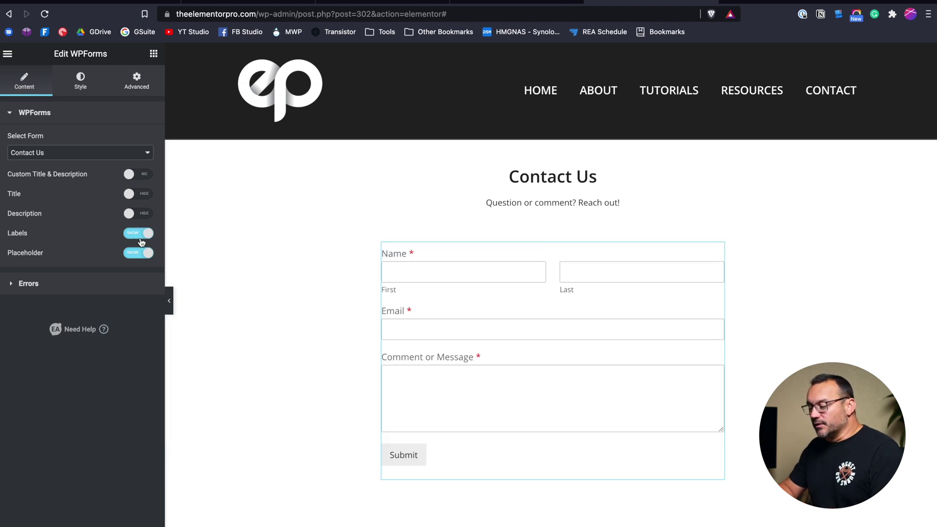
Keep error messages shown in the Errors settings
{"action": "left_click", "coordinate": [30, 288]}
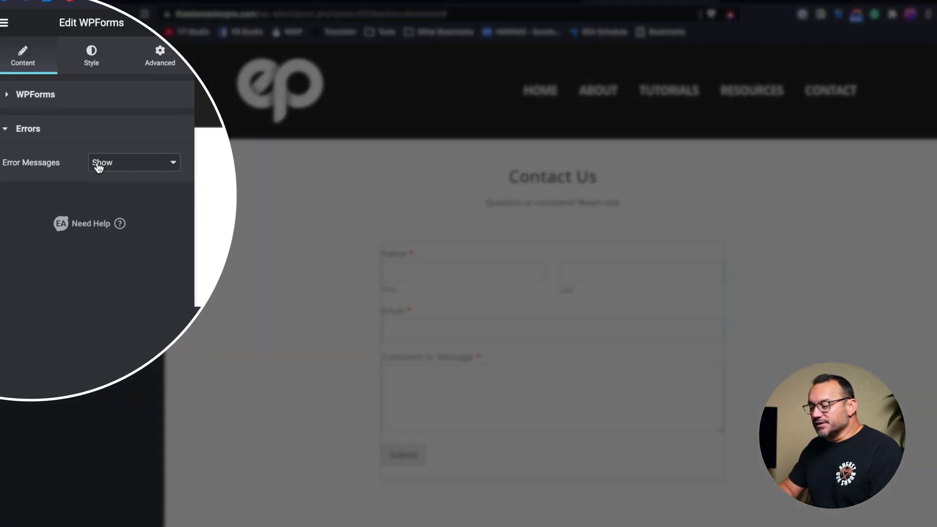
{"action": "left_click", "coordinate": [99, 167]}
{"action": "left_click", "coordinate": [34, 305]}
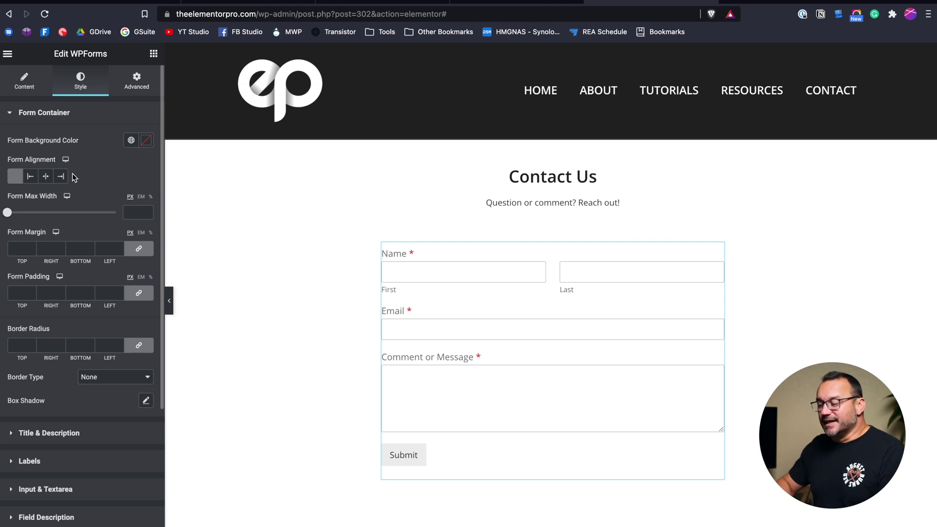
Browse the Style tab's Form Container options and expand, then collapse, Title & Description
{"action": "scroll", "coordinate": [94, 186], "scroll_direction": "down", "scroll_amount": 3}
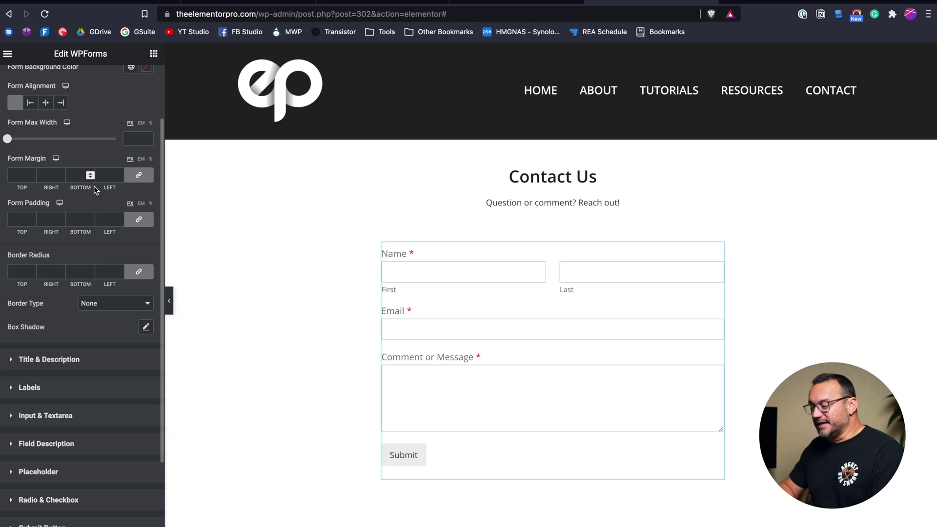
{"action": "scroll", "coordinate": [93, 186], "scroll_direction": "up", "scroll_amount": 3}
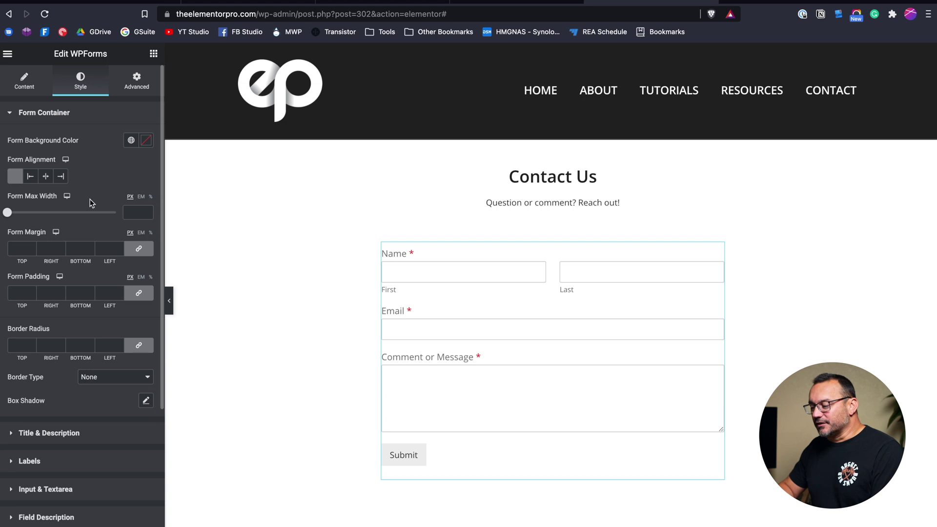
{"action": "scroll", "coordinate": [90, 201], "scroll_direction": "down", "scroll_amount": 2}
{"action": "scroll", "coordinate": [66, 218], "scroll_direction": "down", "scroll_amount": 5}
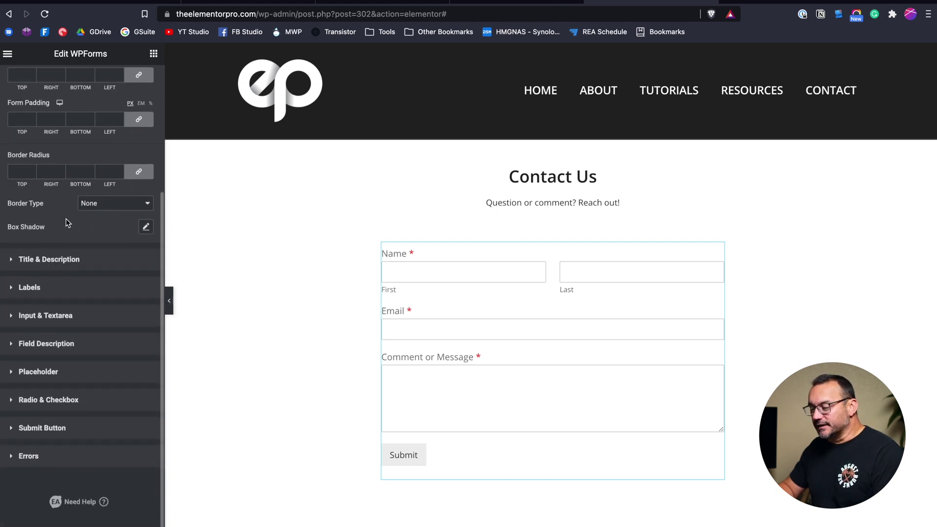
{"action": "left_click", "coordinate": [27, 259]}
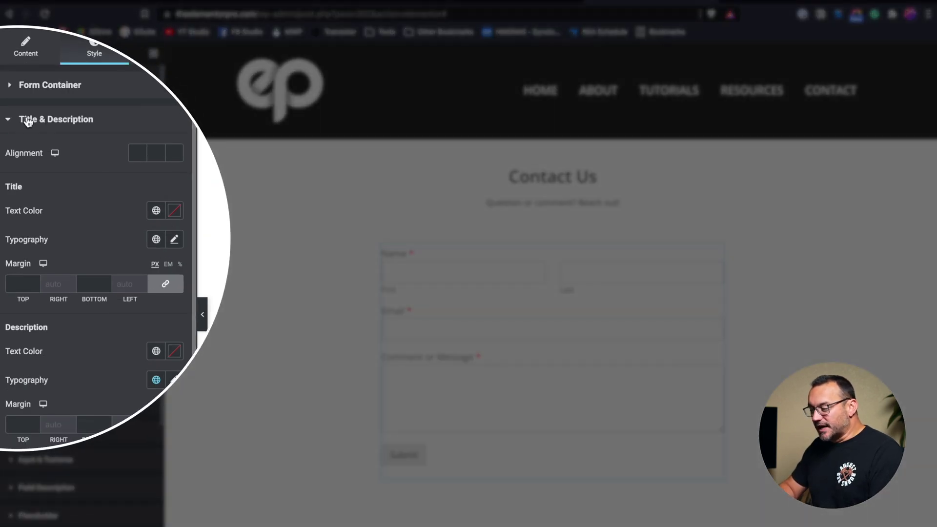
{"action": "left_click", "coordinate": [28, 121]}
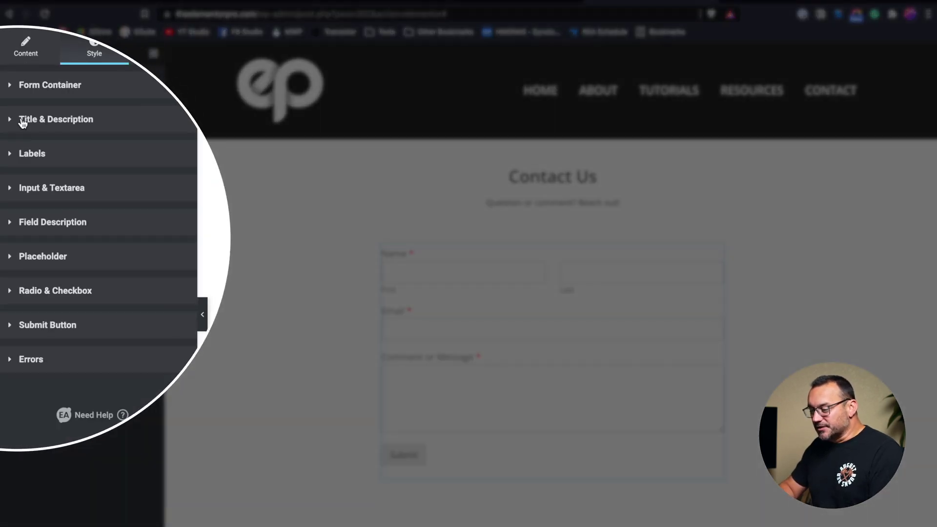
Set the label text colour to red, with typography weight 700 and size 22 px
{"action": "left_click", "coordinate": [22, 155]}
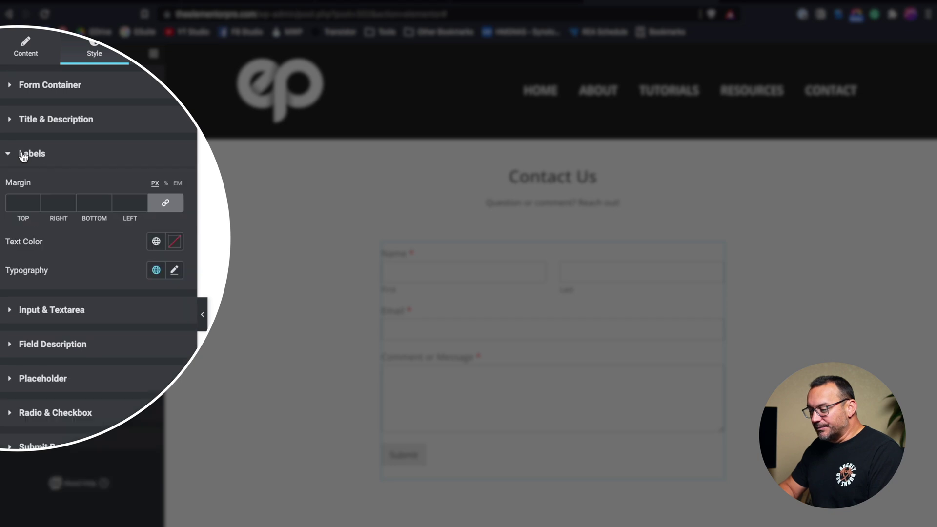
{"action": "left_click", "coordinate": [174, 241]}
{"action": "left_click_drag", "start_coordinate": [109, 366], "coordinate": [190, 287]}
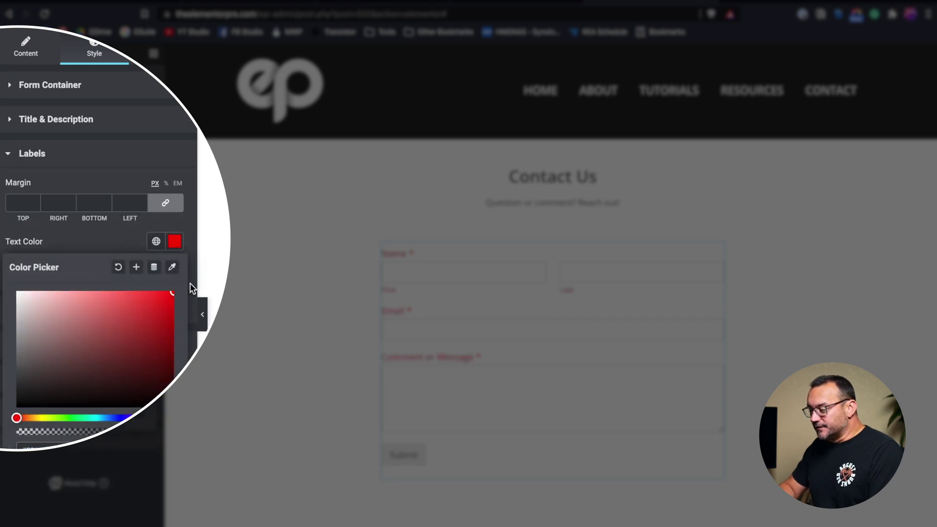
{"action": "left_click", "coordinate": [126, 236]}
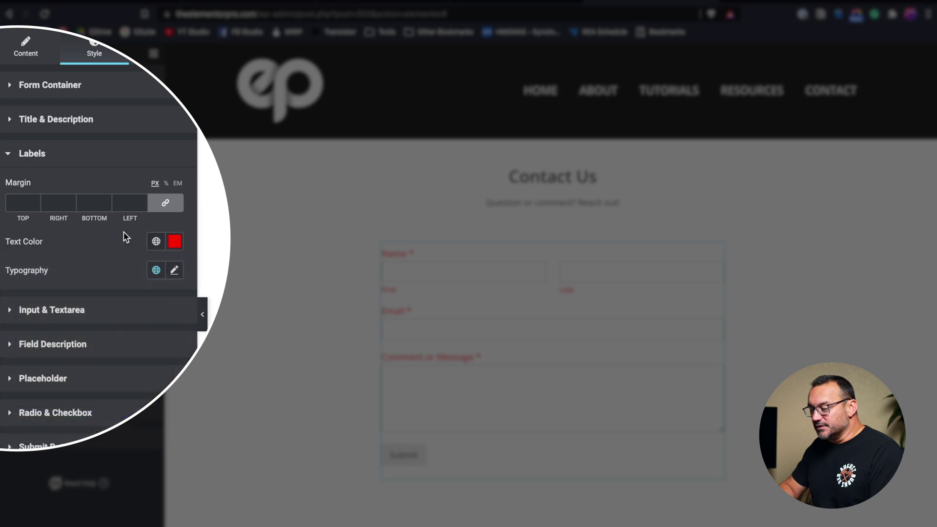
{"action": "left_click", "coordinate": [174, 271]}
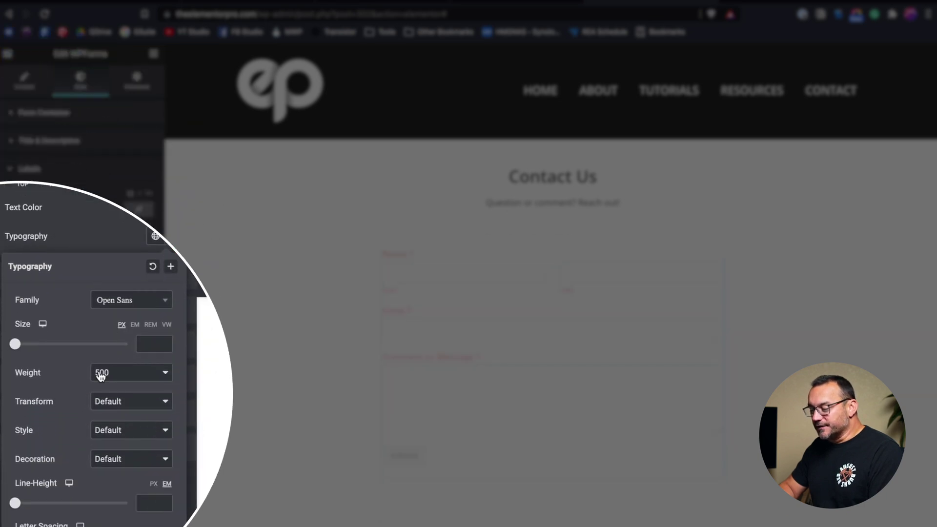
{"action": "left_click", "coordinate": [105, 376]}
{"action": "left_click", "coordinate": [106, 401]}
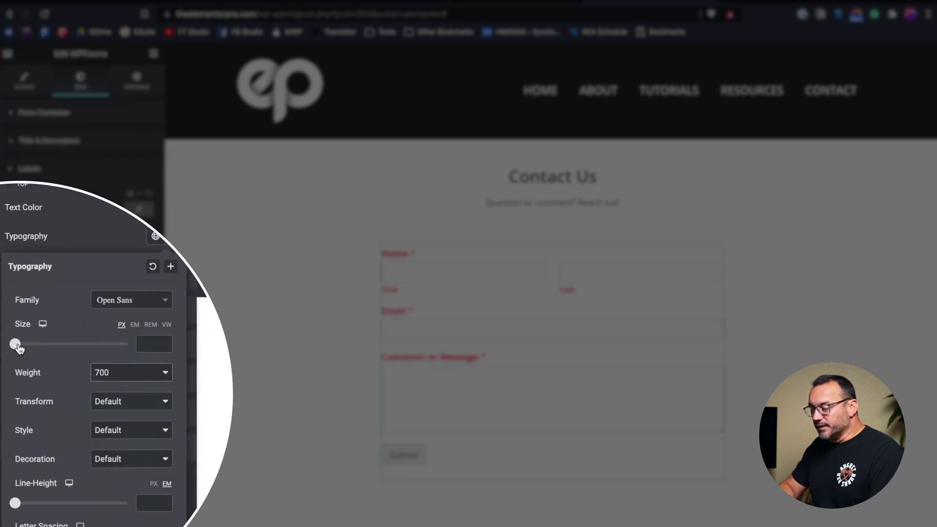
{"action": "left_click_drag", "start_coordinate": [15, 344], "coordinate": [27, 344]}
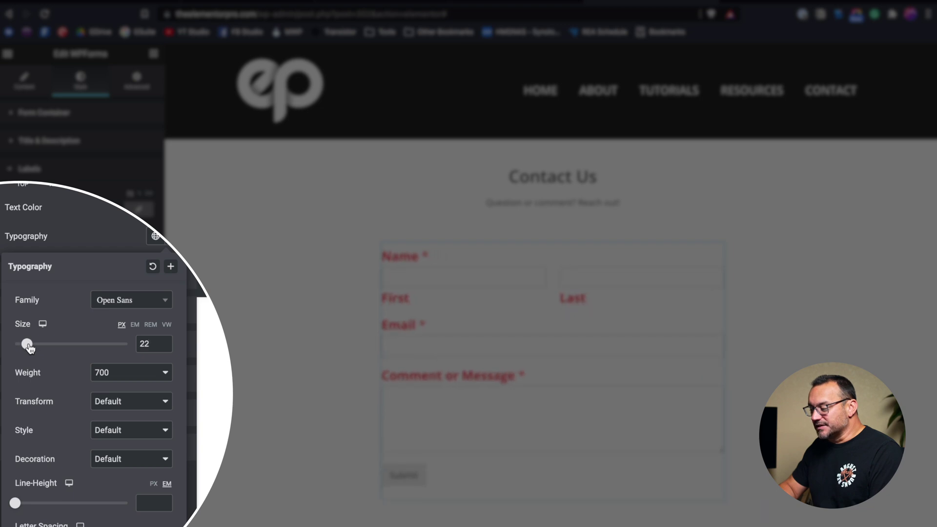
{"action": "left_click", "coordinate": [86, 206]}
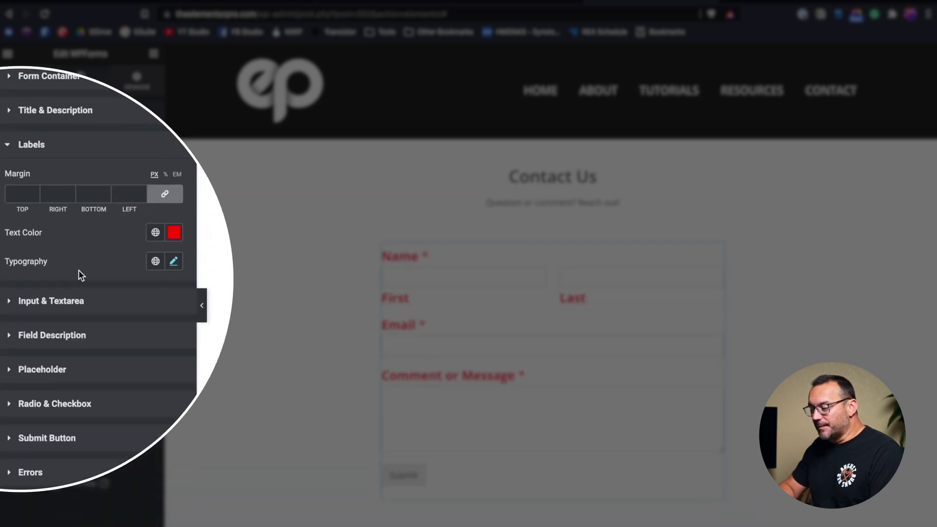
Give the form inputs and textarea a rounded-corner radius of 10
{"action": "left_click", "coordinate": [69, 302]}
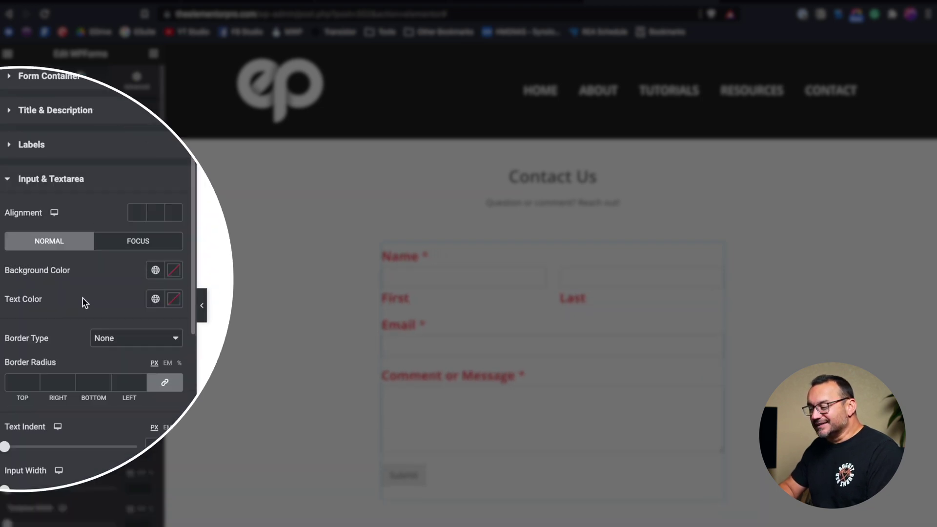
{"action": "scroll", "coordinate": [85, 303], "scroll_direction": "down", "scroll_amount": 5}
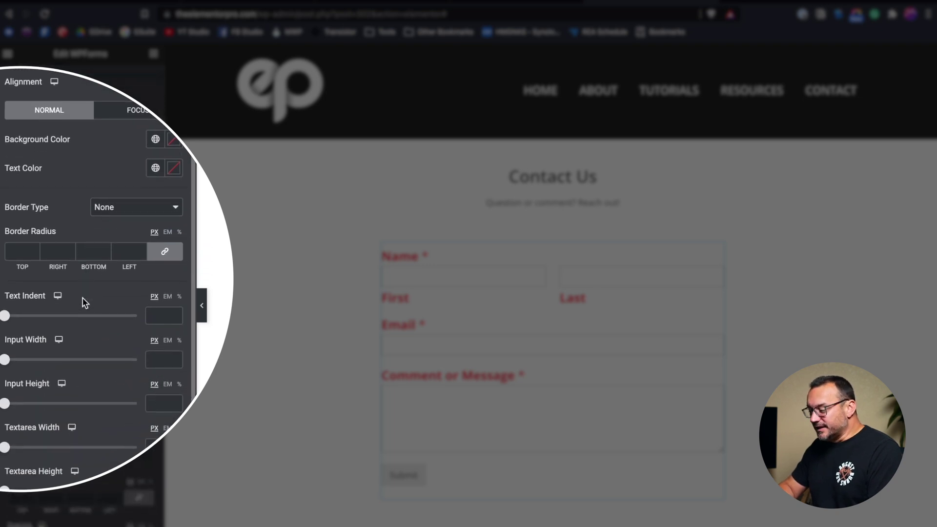
{"action": "left_click", "coordinate": [15, 254]}
{"action": "type", "text": "10"}
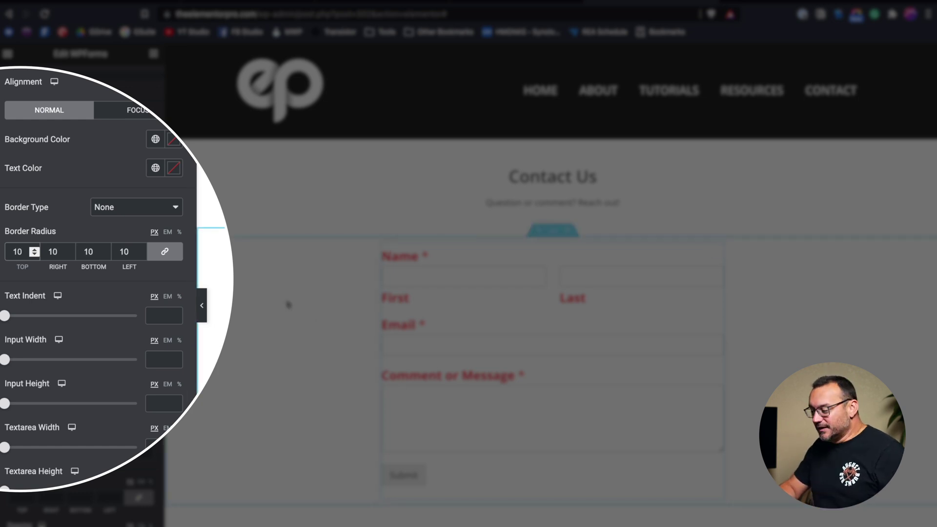
Type 'Test' in the Email field, try Text Indent and Input Width, then clear Input Width
{"action": "left_click", "coordinate": [414, 346]}
{"action": "type", "text": "Test"}
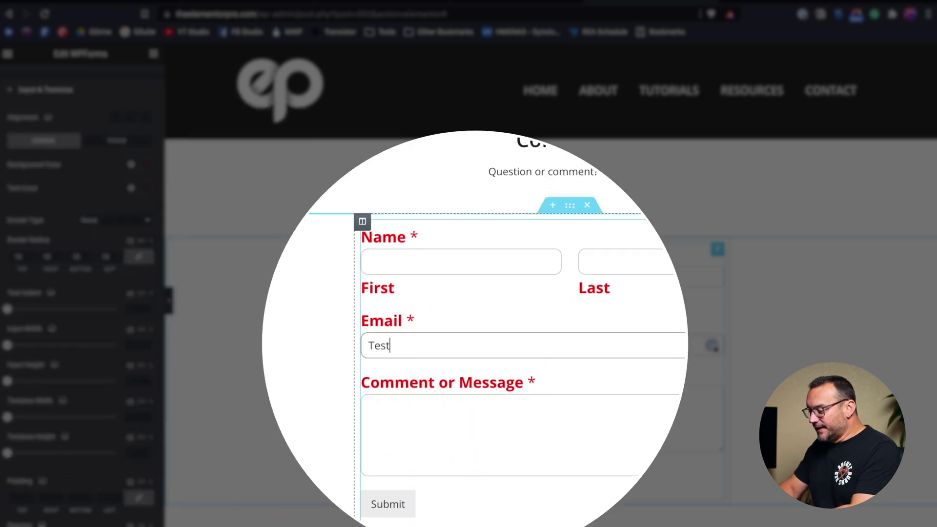
{"action": "mouse_move", "coordinate": [10, 315]}
{"action": "left_mouse_down"}
{"action": "mouse_move", "coordinate": [32, 311]}
{"action": "mouse_move", "coordinate": [6, 316]}
{"action": "left_mouse_up"}
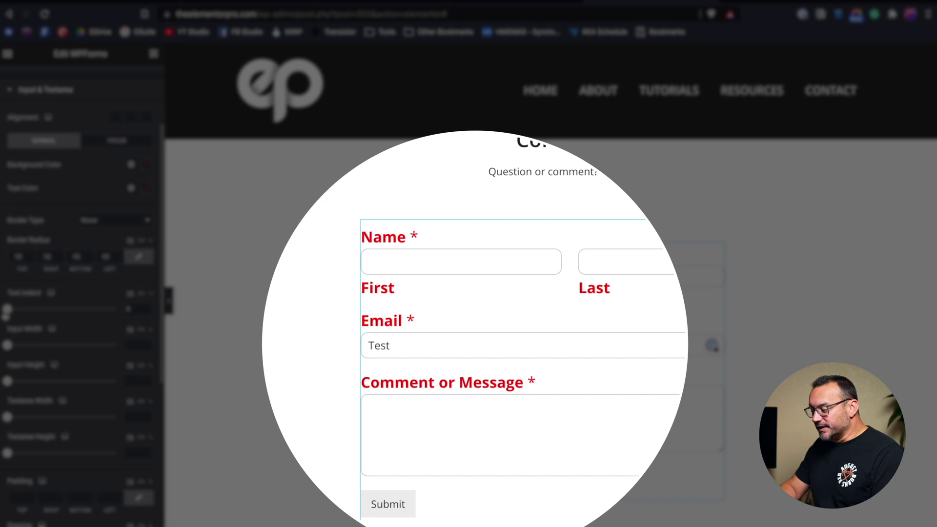
{"action": "mouse_move", "coordinate": [7, 345]}
{"action": "left_mouse_down"}
{"action": "mouse_move", "coordinate": [37, 345]}
{"action": "mouse_move", "coordinate": [25, 345]}
{"action": "left_mouse_up"}
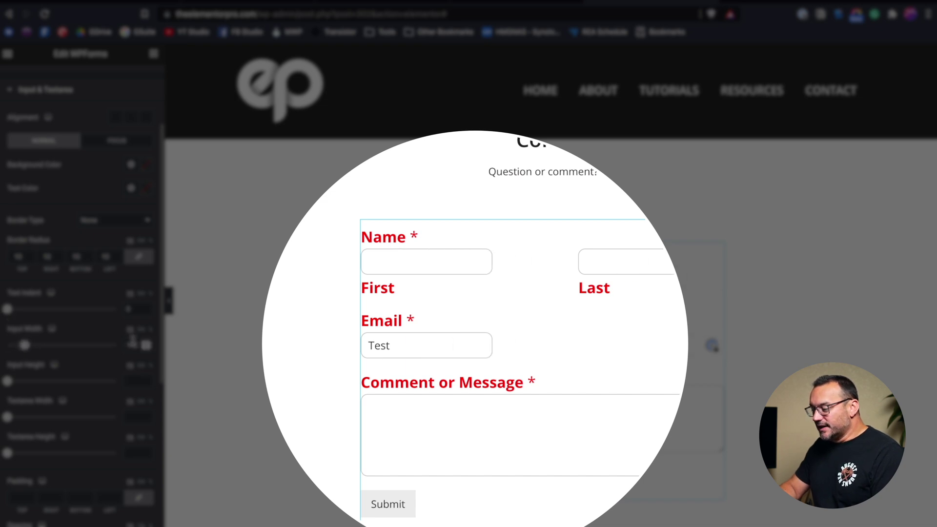
{"action": "double_click", "coordinate": [146, 345]}
{"action": "key", "text": "BackSpace"}
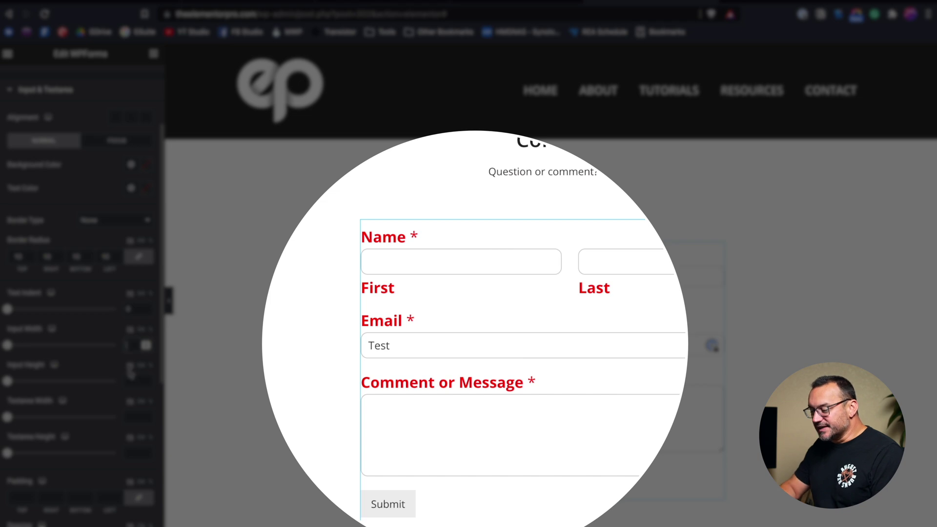
{"action": "scroll", "coordinate": [53, 393], "scroll_direction": "down", "scroll_amount": 2}
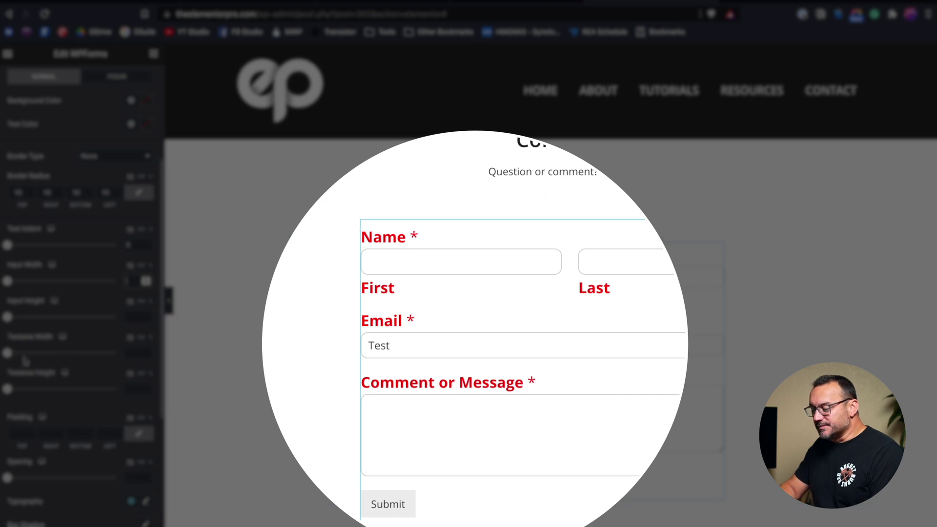
{"action": "scroll", "coordinate": [21, 360], "scroll_direction": "down", "scroll_amount": 4}
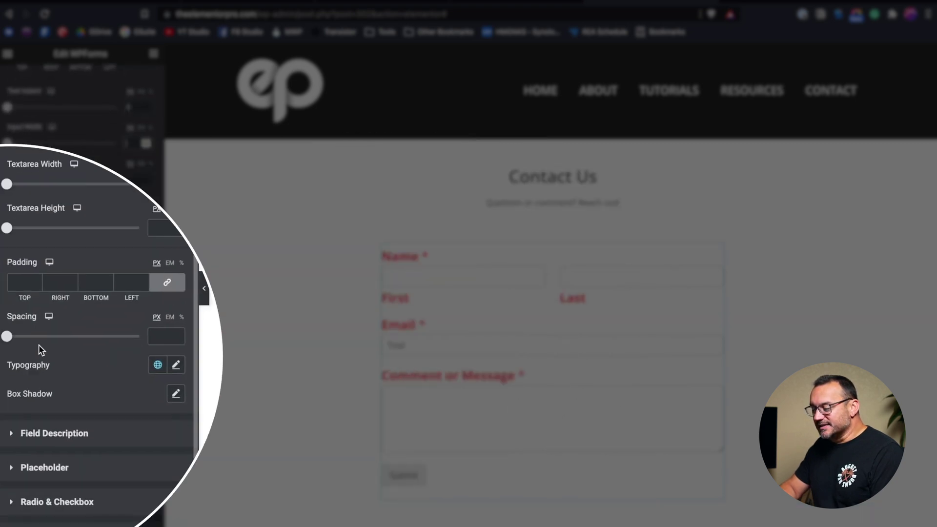
Set the input text font to Oleo Script Swash Caps and preview it by typing 'Tes' in Email
{"action": "left_click", "coordinate": [417, 345]}
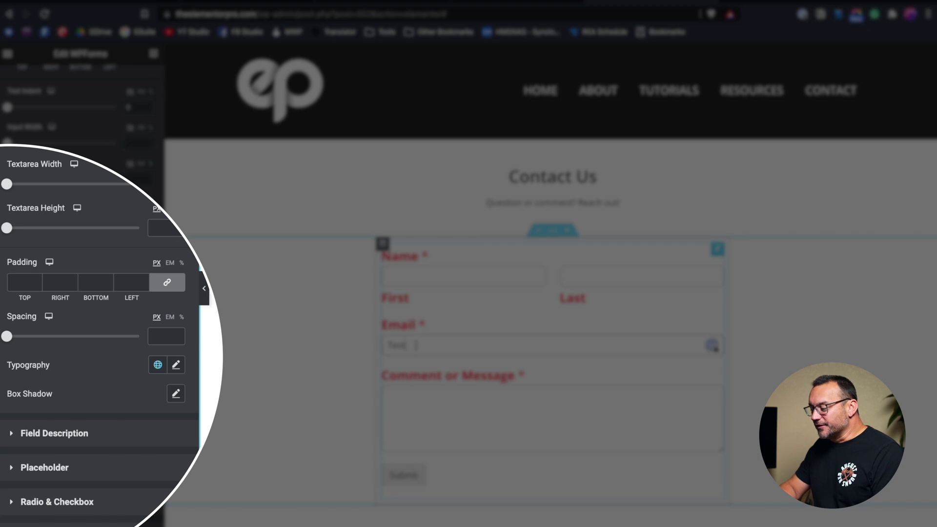
{"action": "left_click", "coordinate": [178, 366]}
{"action": "scroll", "coordinate": [116, 417], "scroll_direction": "down", "scroll_amount": 3}
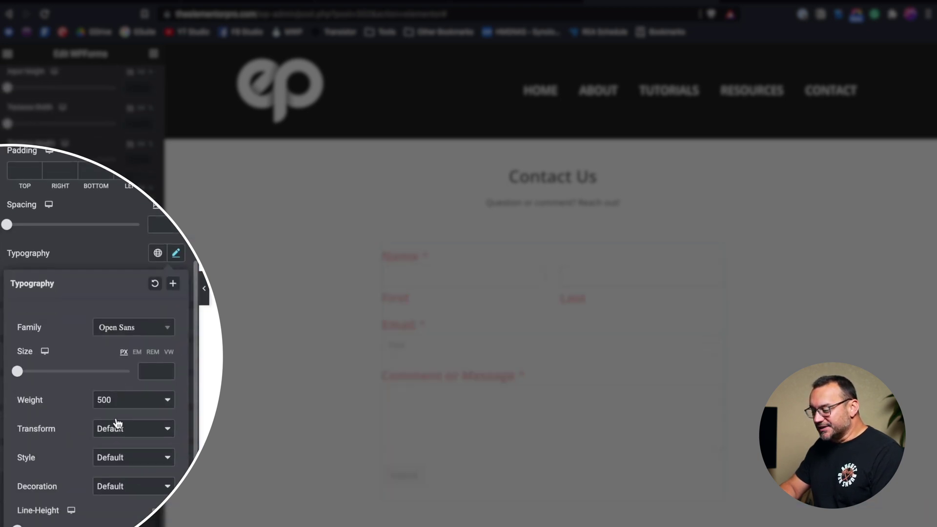
{"action": "left_click", "coordinate": [123, 330]}
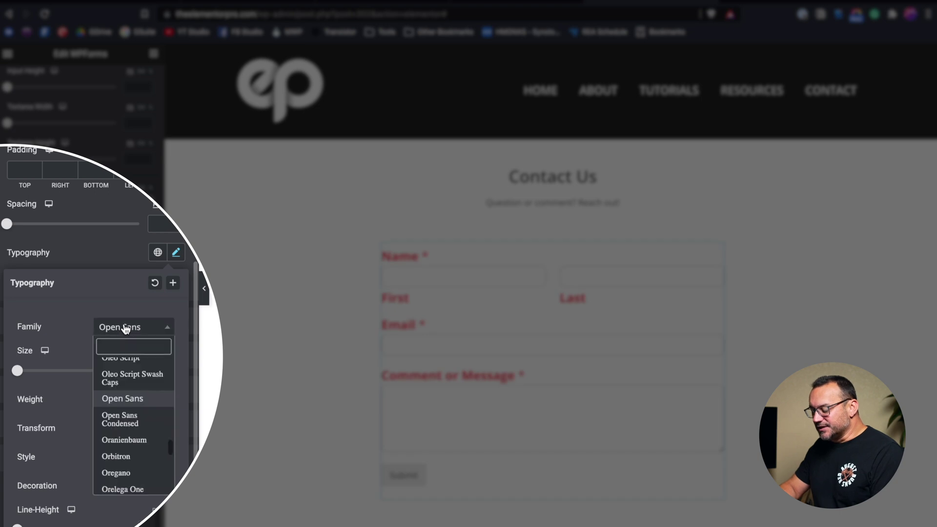
{"action": "left_click", "coordinate": [125, 380]}
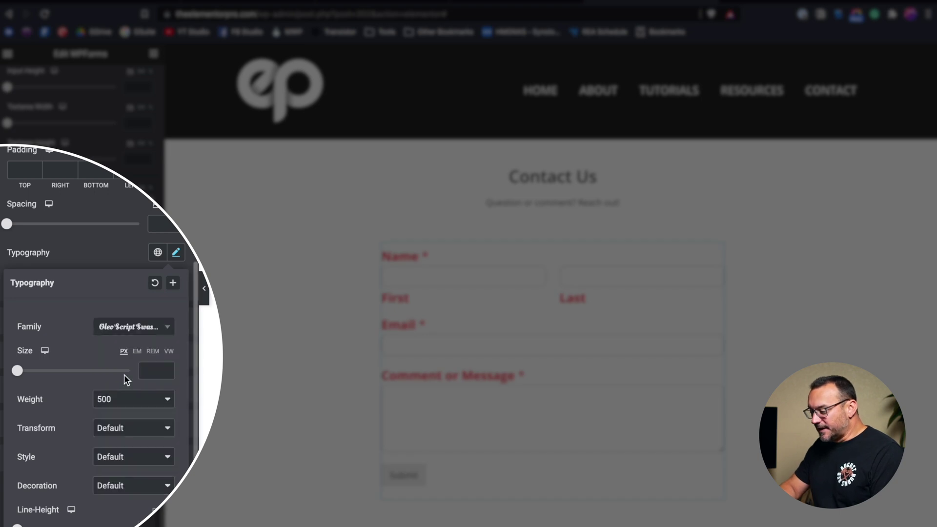
{"action": "left_click", "coordinate": [410, 341]}
{"action": "type", "text": "Test"}
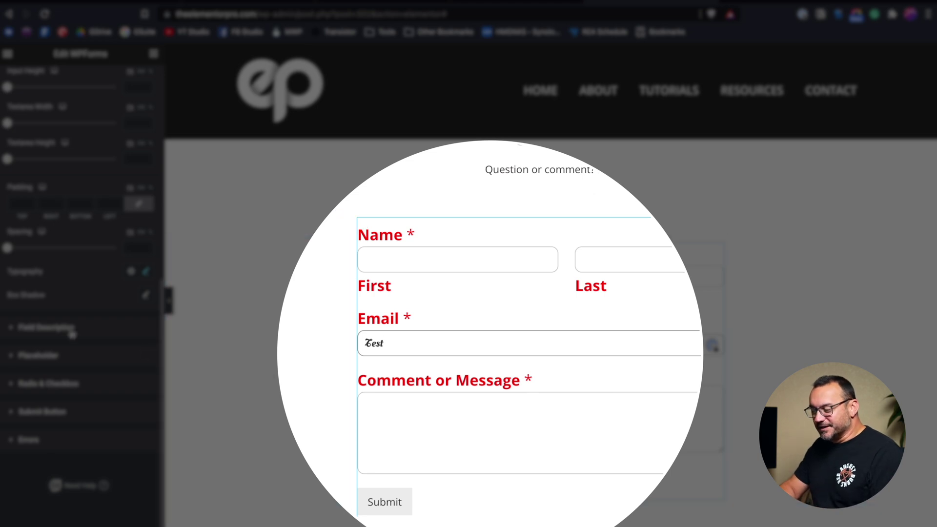
Switch the input text font family back to a plain font
{"action": "left_click", "coordinate": [146, 272]}
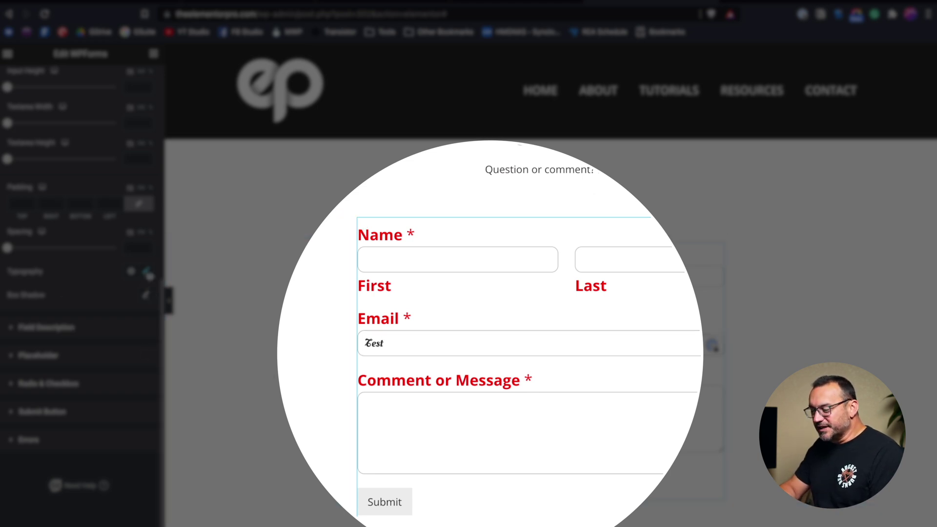
{"action": "left_click", "coordinate": [105, 332]}
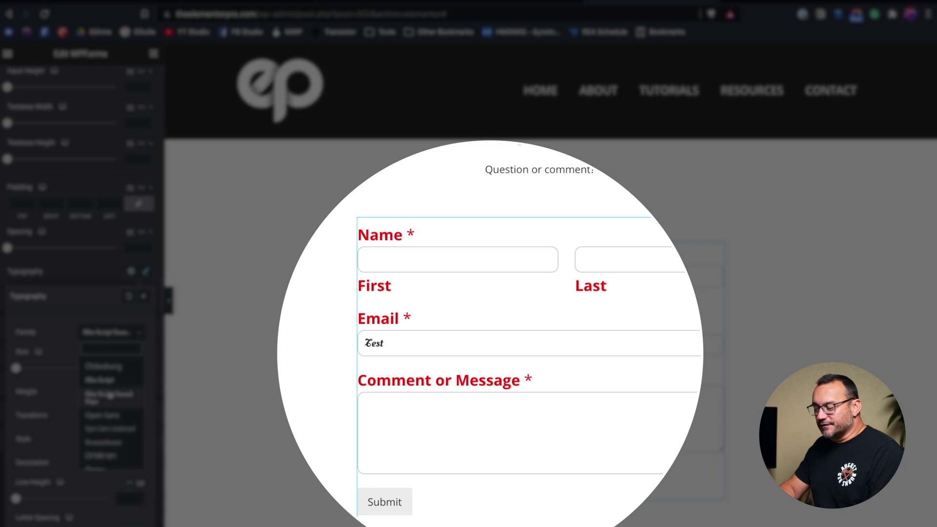
{"action": "left_click", "coordinate": [104, 376]}
{"action": "left_click", "coordinate": [176, 348]}
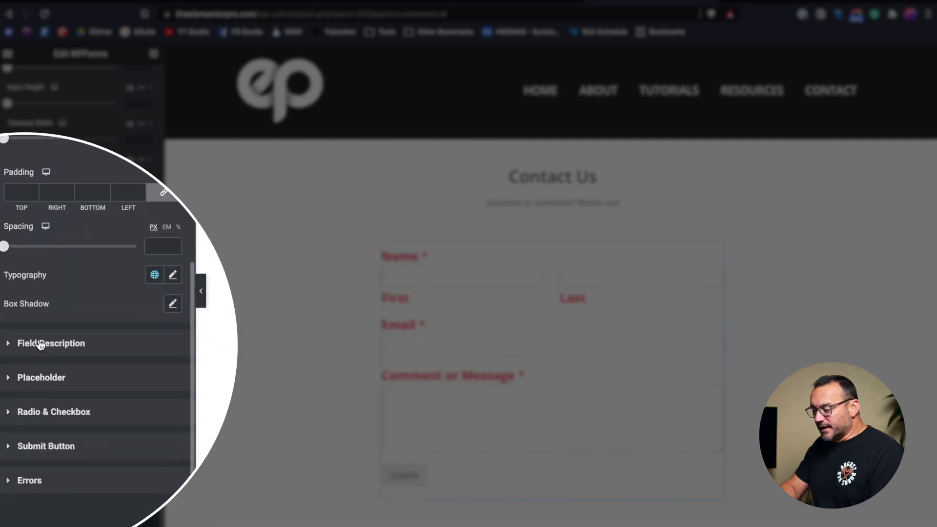
Review Field Description, Placeholder and Radio & Checkbox styling, leaving Custom Styles off
{"action": "left_click", "coordinate": [39, 343]}
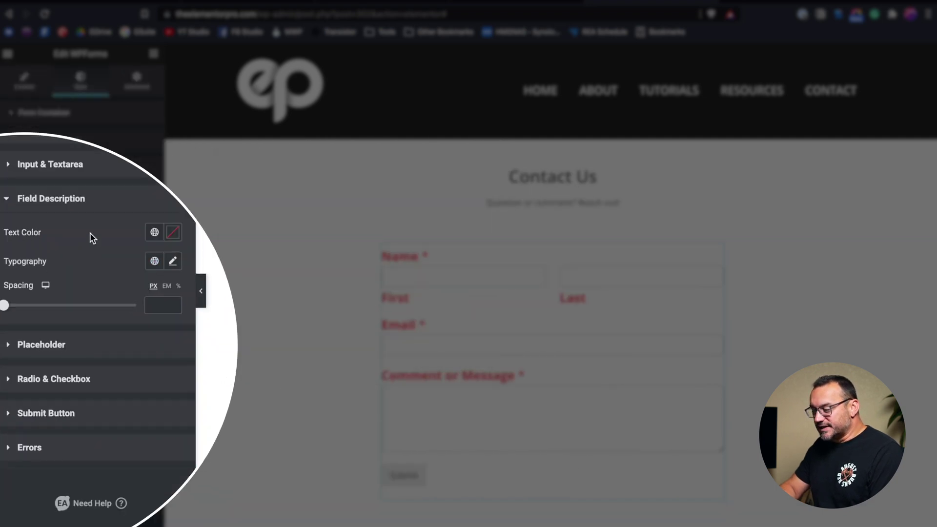
{"action": "left_click", "coordinate": [30, 344]}
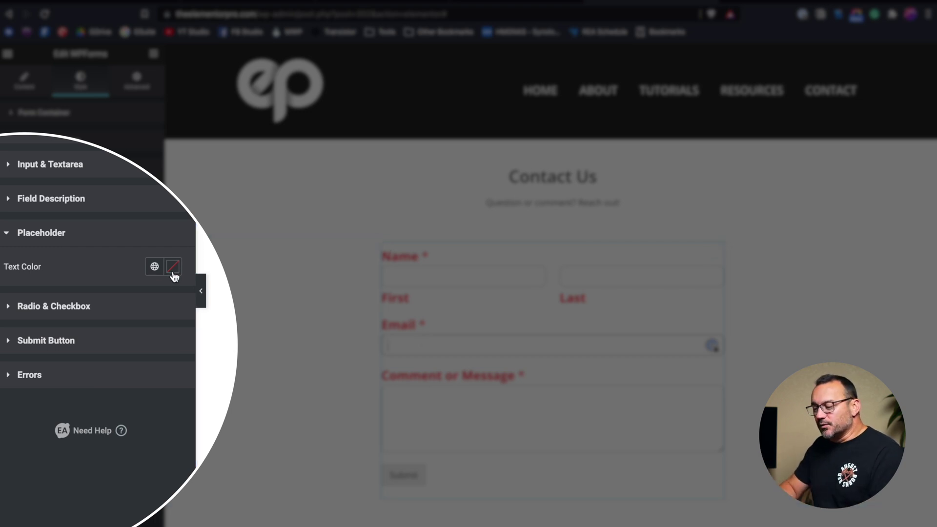
{"action": "left_click", "coordinate": [68, 307]}
{"action": "left_click", "coordinate": [157, 299]}
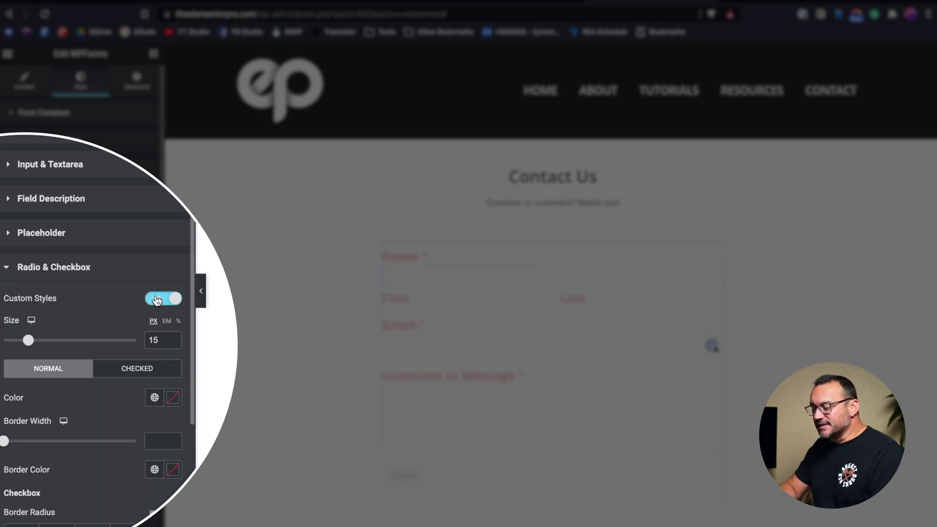
{"action": "scroll", "coordinate": [96, 289], "scroll_direction": "down", "scroll_amount": 3}
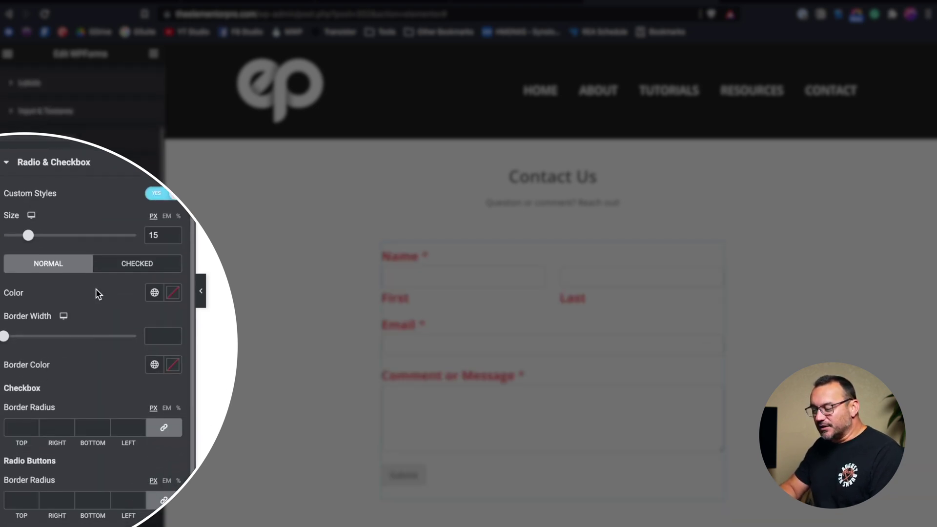
{"action": "left_click", "coordinate": [156, 191]}
{"action": "scroll", "coordinate": [84, 282], "scroll_direction": "up", "scroll_amount": 3}
Set the Submit button's background colour to red
{"action": "left_click", "coordinate": [62, 346]}
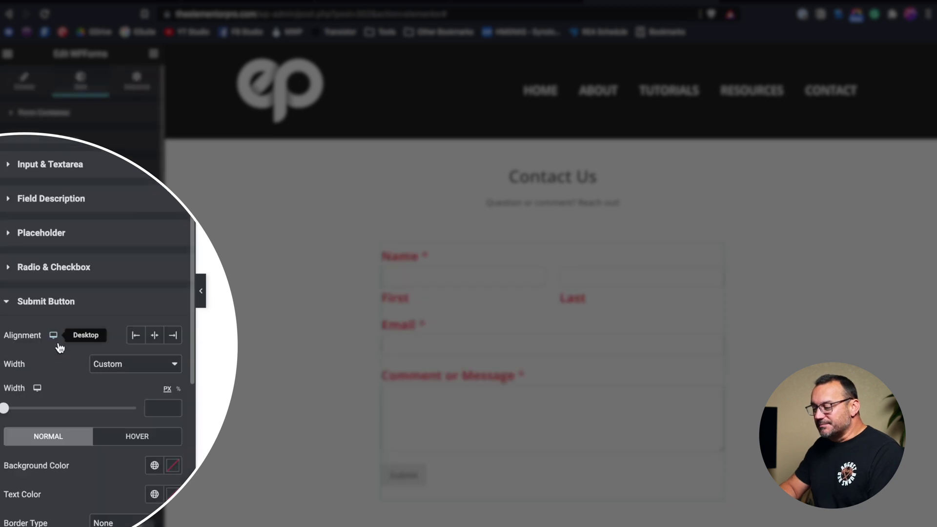
{"action": "scroll", "coordinate": [117, 398], "scroll_direction": "down", "scroll_amount": 3}
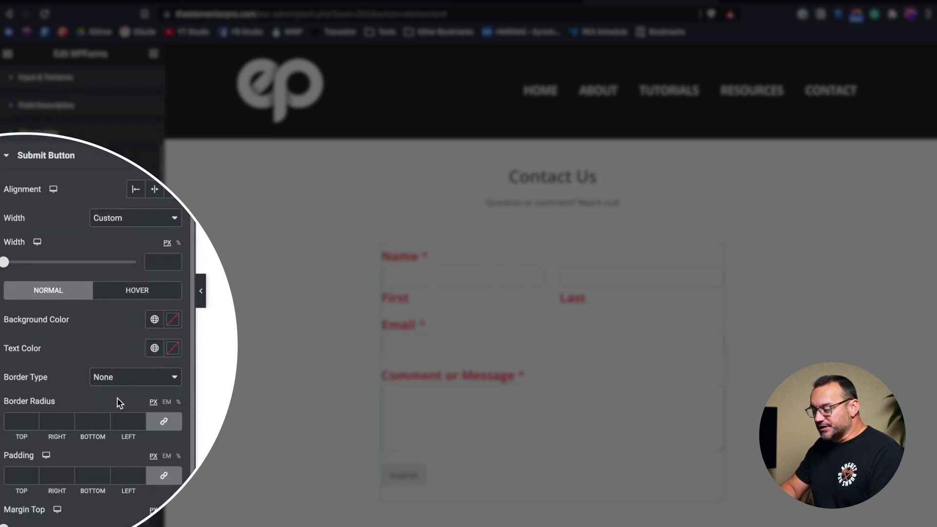
{"action": "left_click", "coordinate": [170, 317]}
{"action": "left_click_drag", "start_coordinate": [130, 400], "coordinate": [192, 361]}
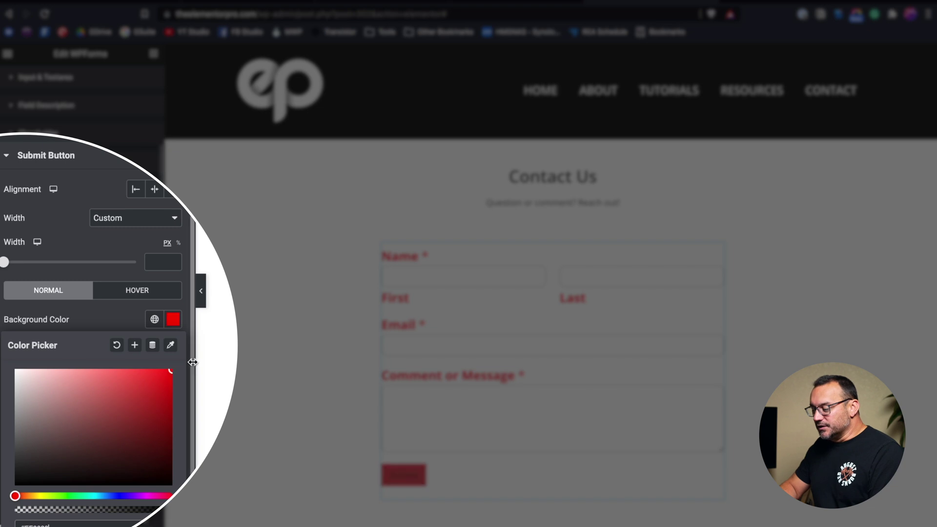
{"action": "left_click", "coordinate": [92, 246]}
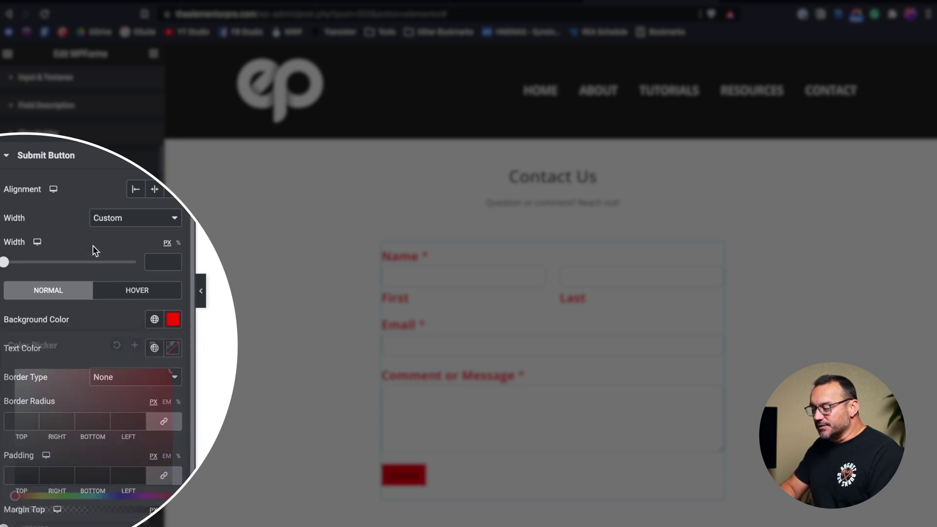
Keep the button borderless with a 15 px border radius and default box shadow
{"action": "scroll", "coordinate": [95, 375], "scroll_direction": "down", "scroll_amount": 3}
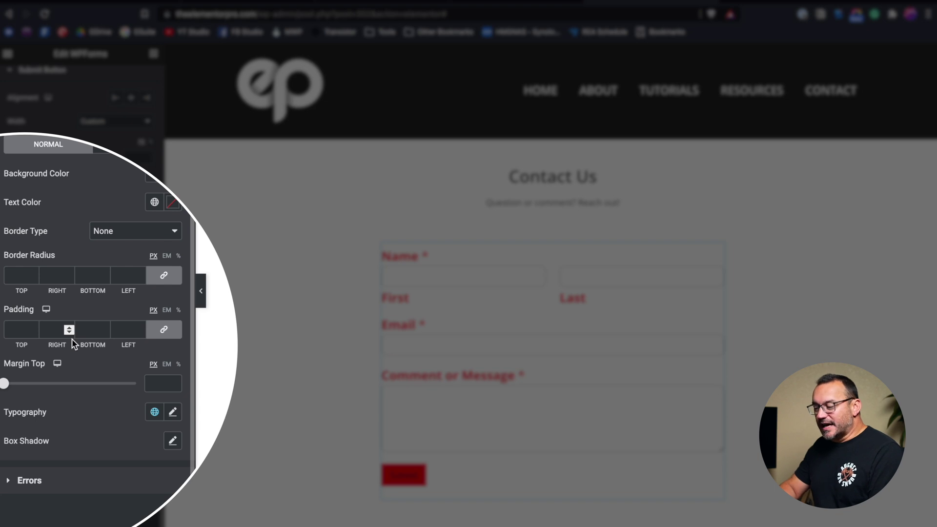
{"action": "left_click", "coordinate": [125, 231]}
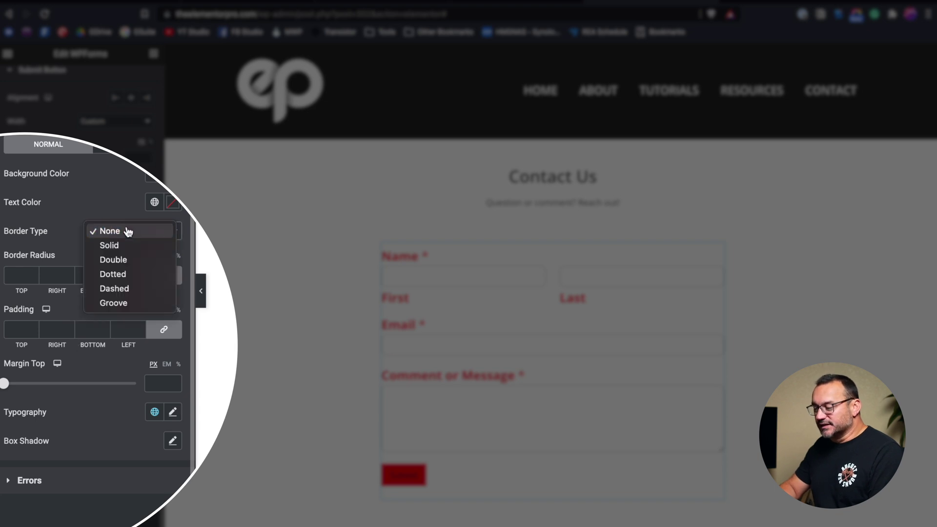
{"action": "left_click", "coordinate": [51, 237]}
{"action": "type", "text": "1"}
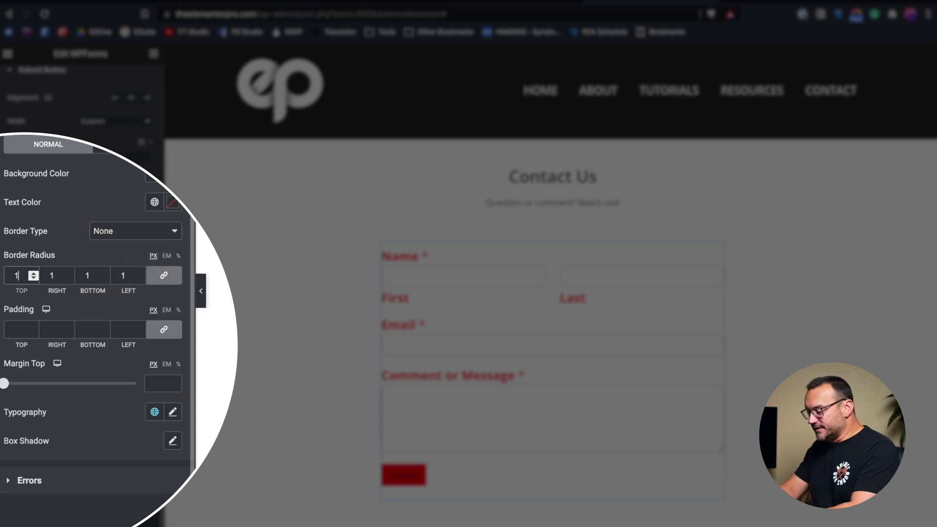
{"action": "type", "text": "5"}
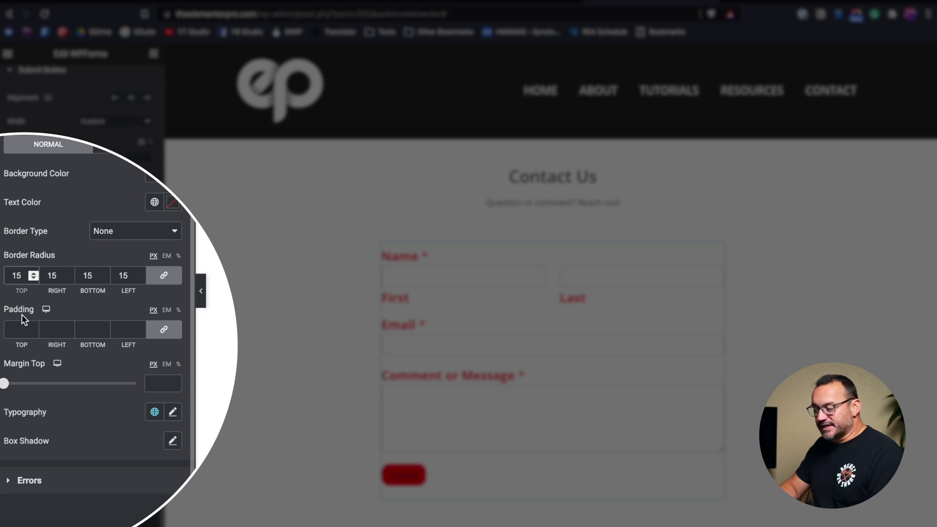
{"action": "left_click", "coordinate": [173, 440]}
{"action": "left_click", "coordinate": [121, 434]}
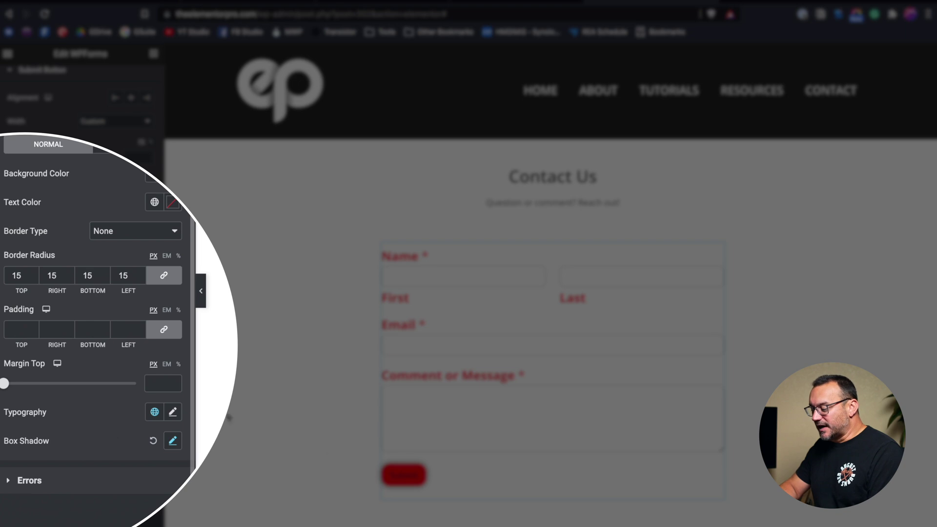
{"action": "left_click", "coordinate": [153, 441]}
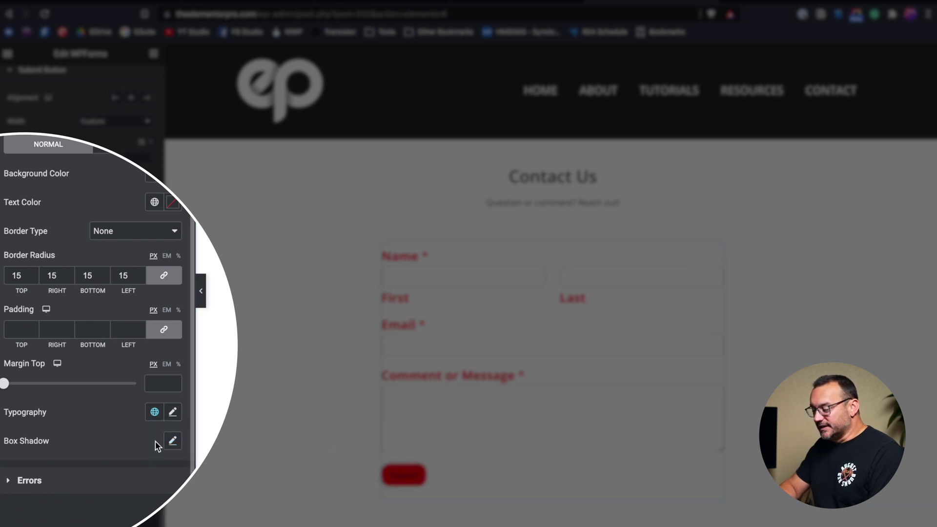
Expand the Errors section to show error text and field border styling
{"action": "left_click", "coordinate": [20, 482]}
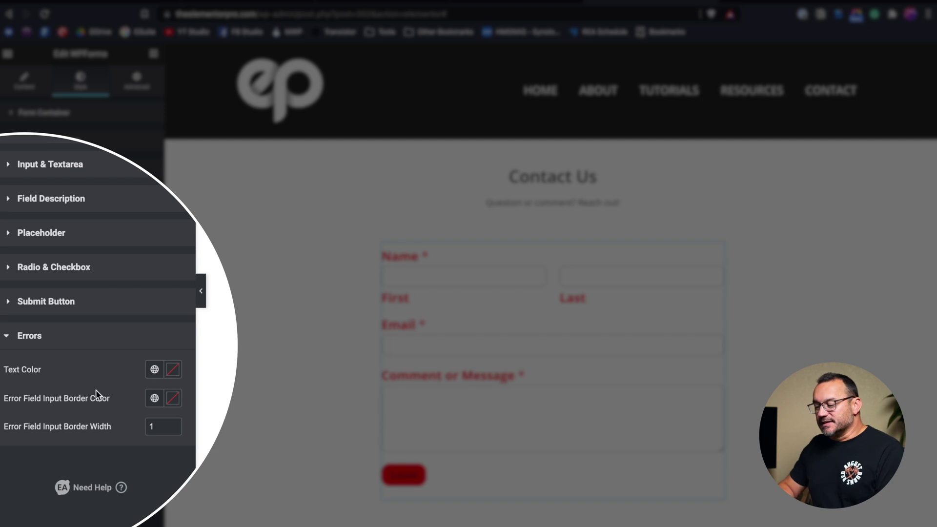